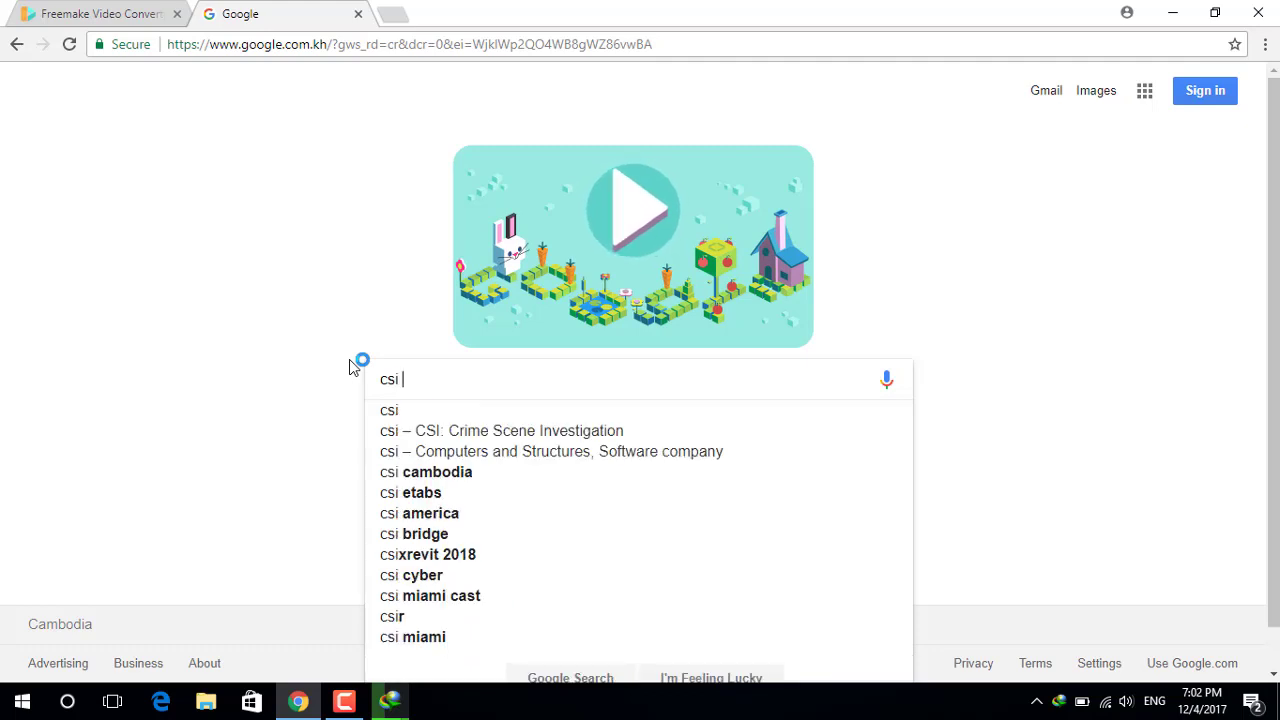
Search Google for "csi column downloadly.ir" and open the downloadly.ir result for CSI CSiCOL 9.0.1.
text(do)
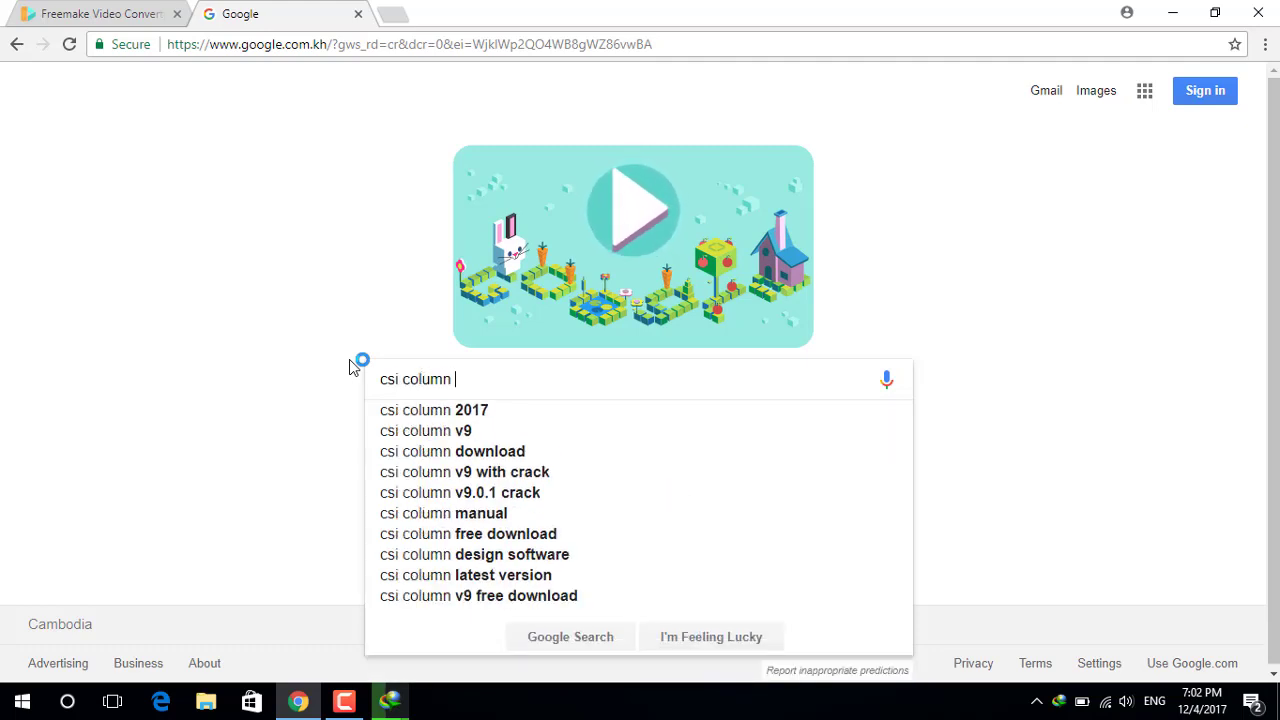
text(wnloadly)
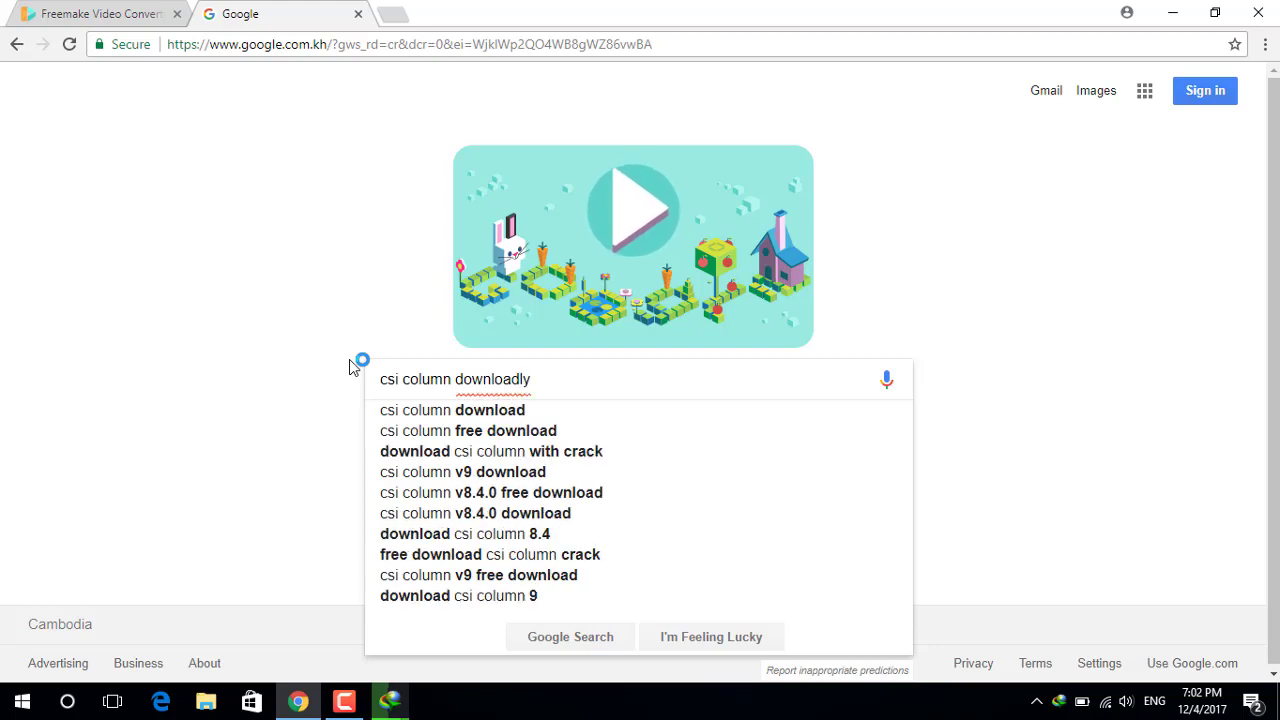
text(.ir)
key(Return)
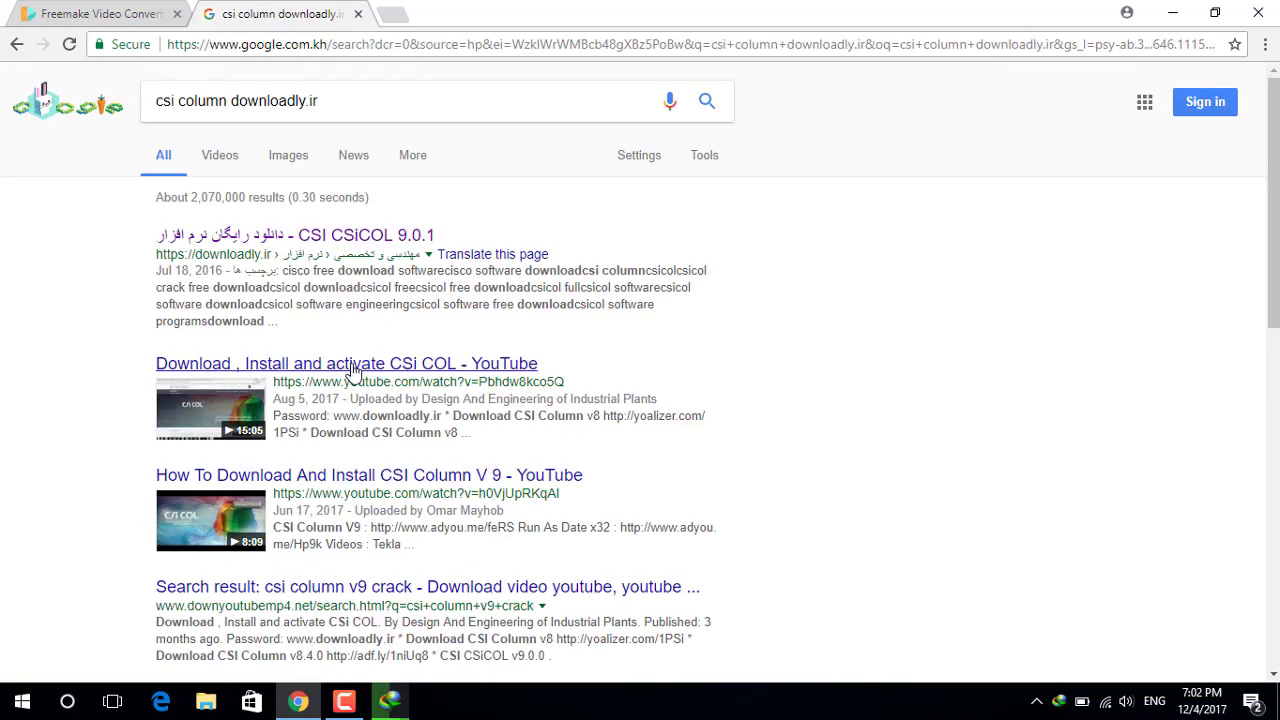
click(407, 240)
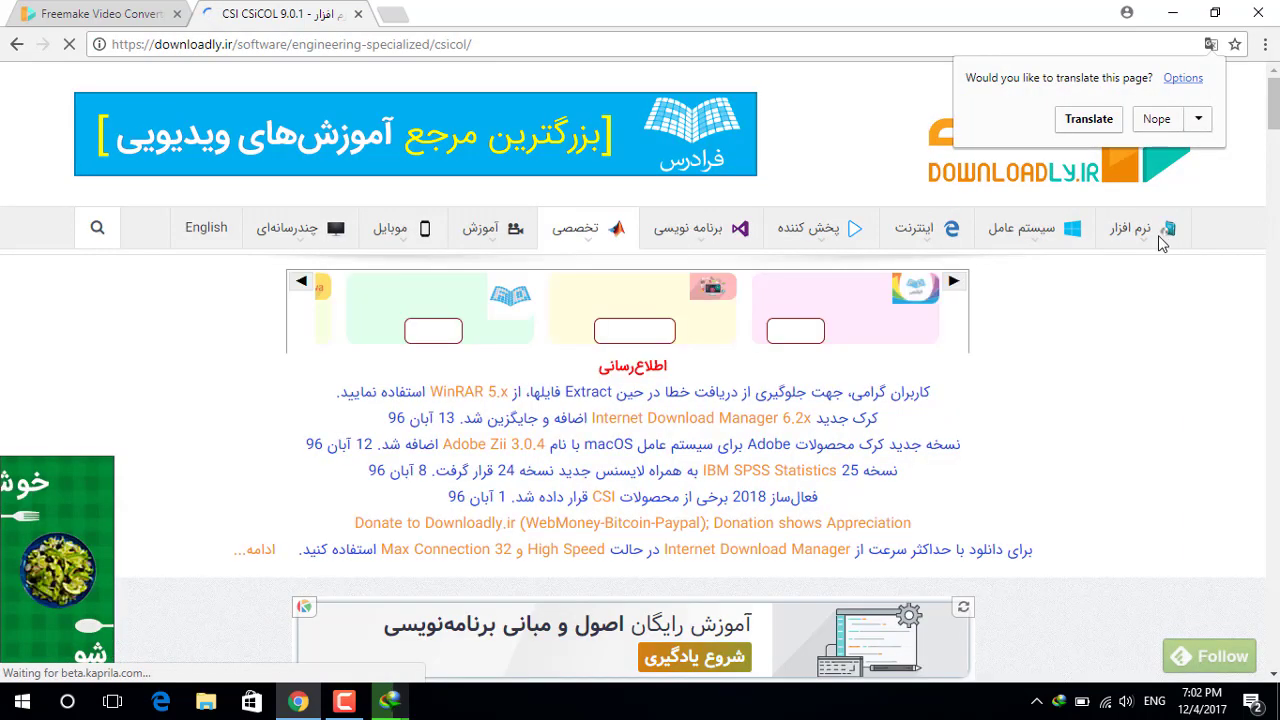
Translate the CSI CSiCOL page into English and close the blank pop-up tab.
click(1088, 118)
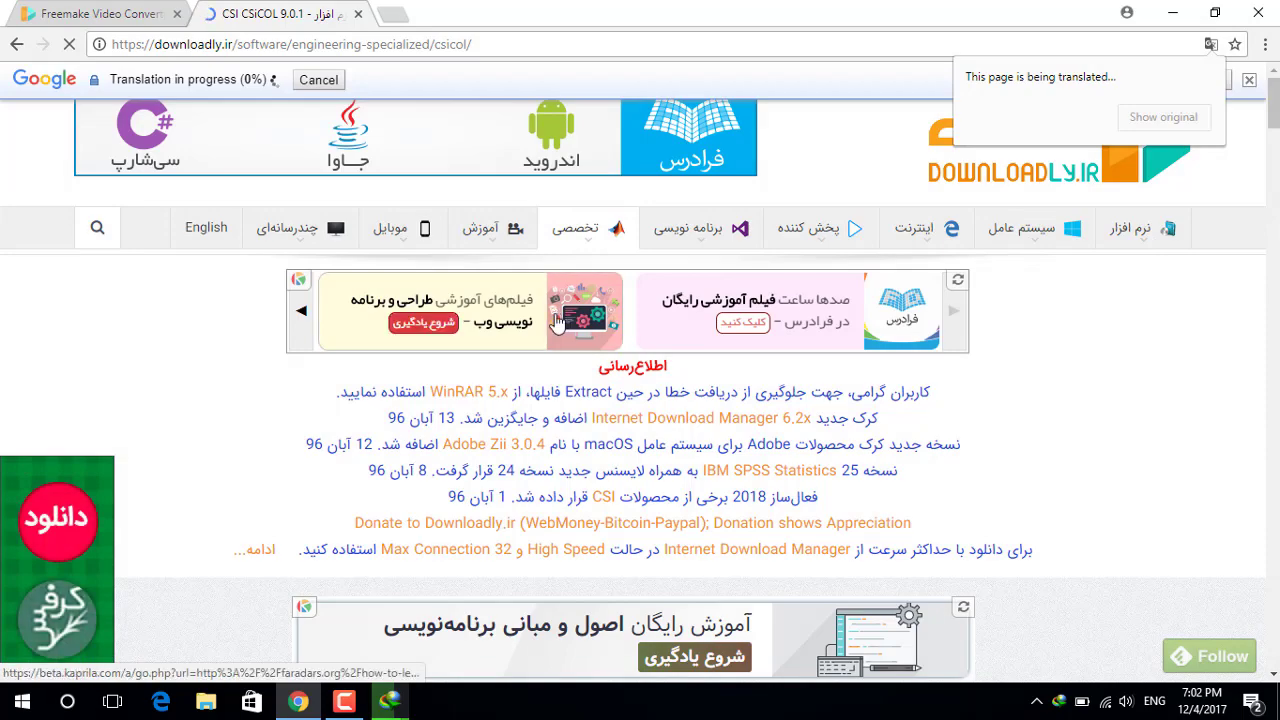
scroll(983, 371, down, 20)
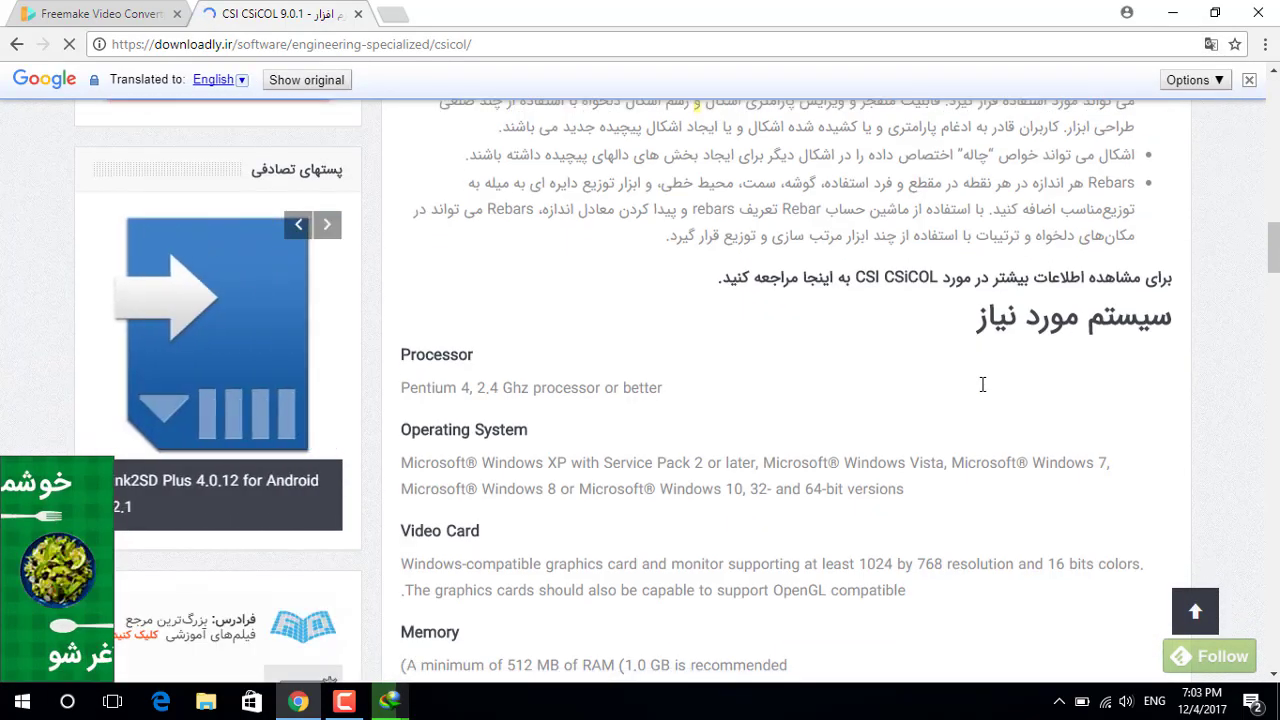
scroll(983, 384, up, 3)
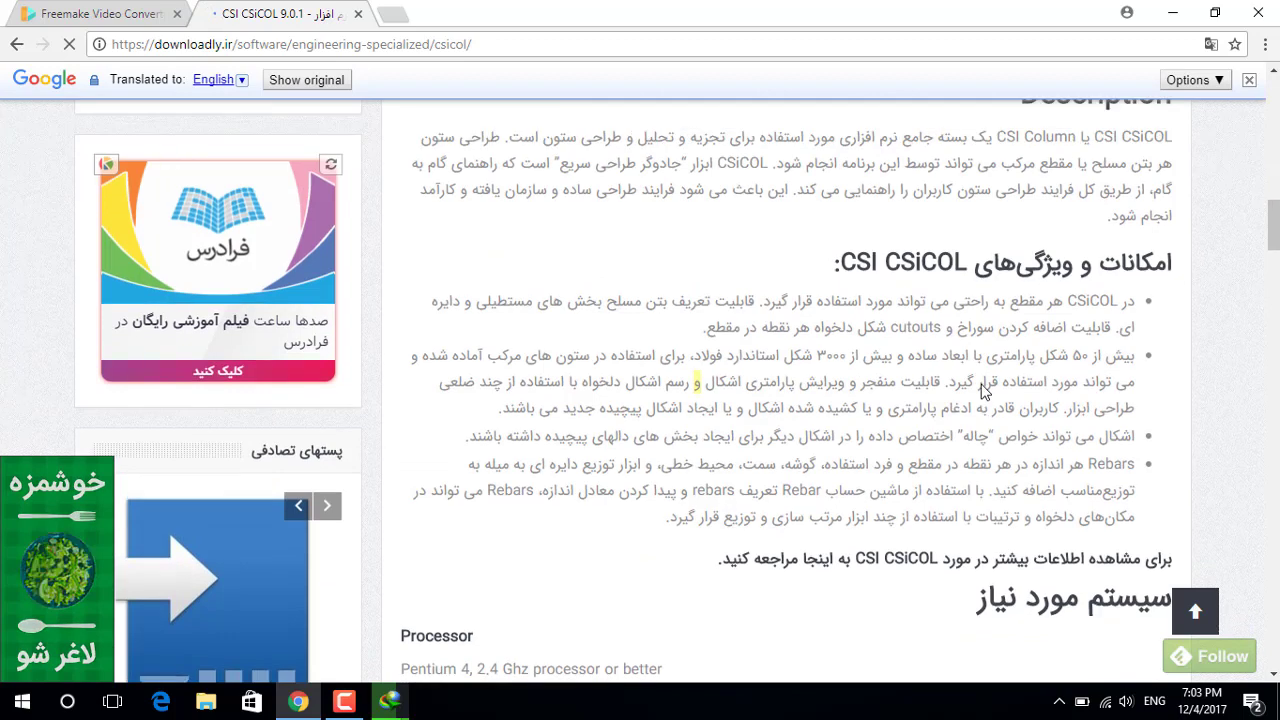
click(1210, 45)
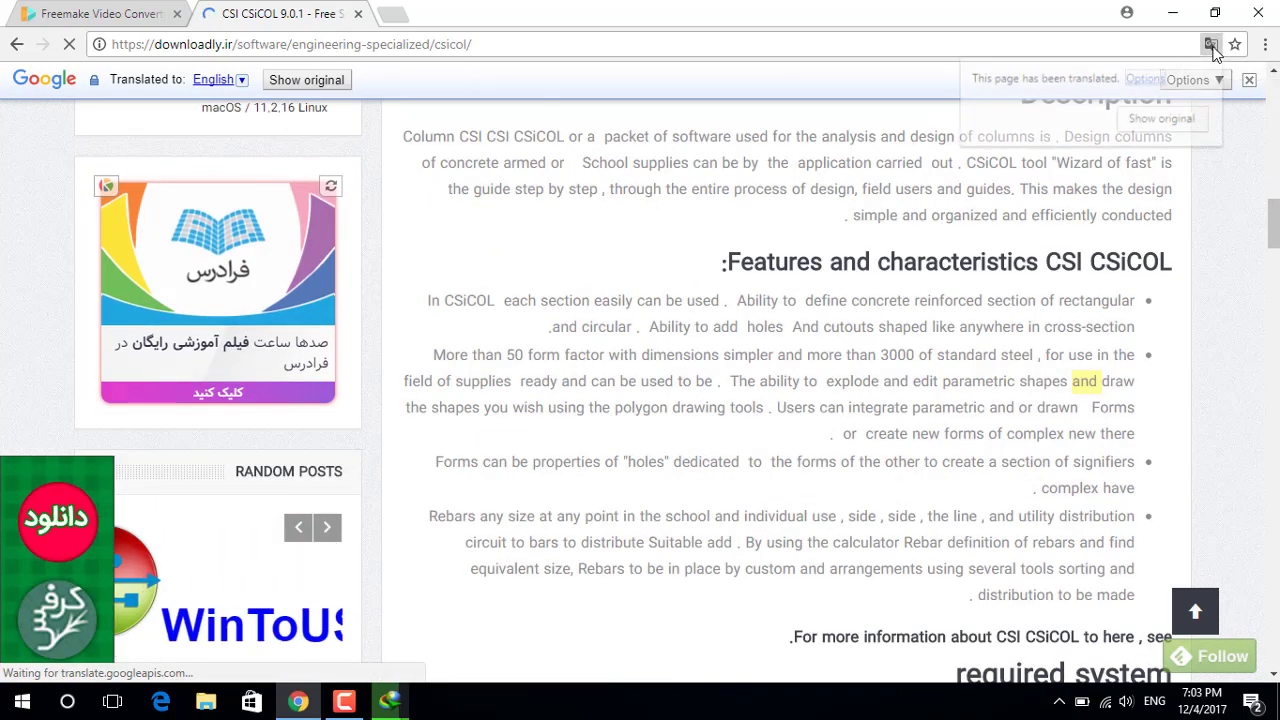
click(791, 351)
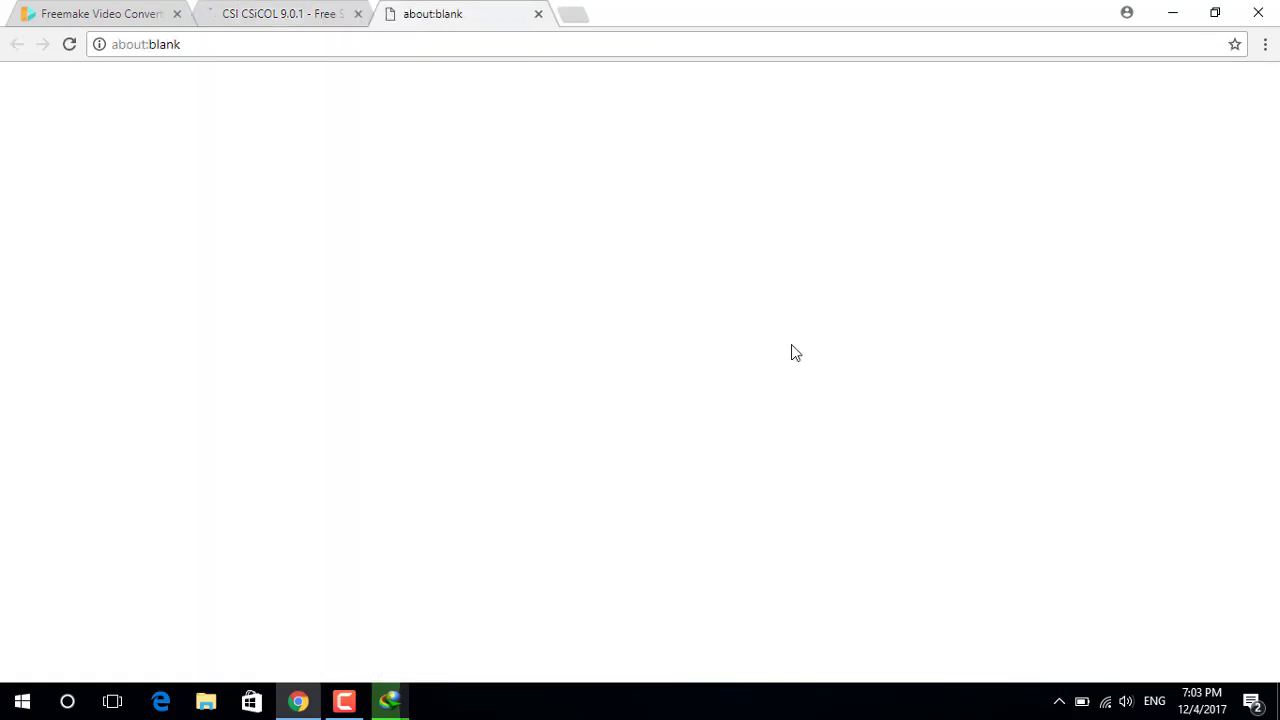
click(539, 15)
Download the CSI CSiCol 9.0.1 archive to the Compressed downloads folder and minimize the completed download's dialog.
scroll(962, 370, down, 10)
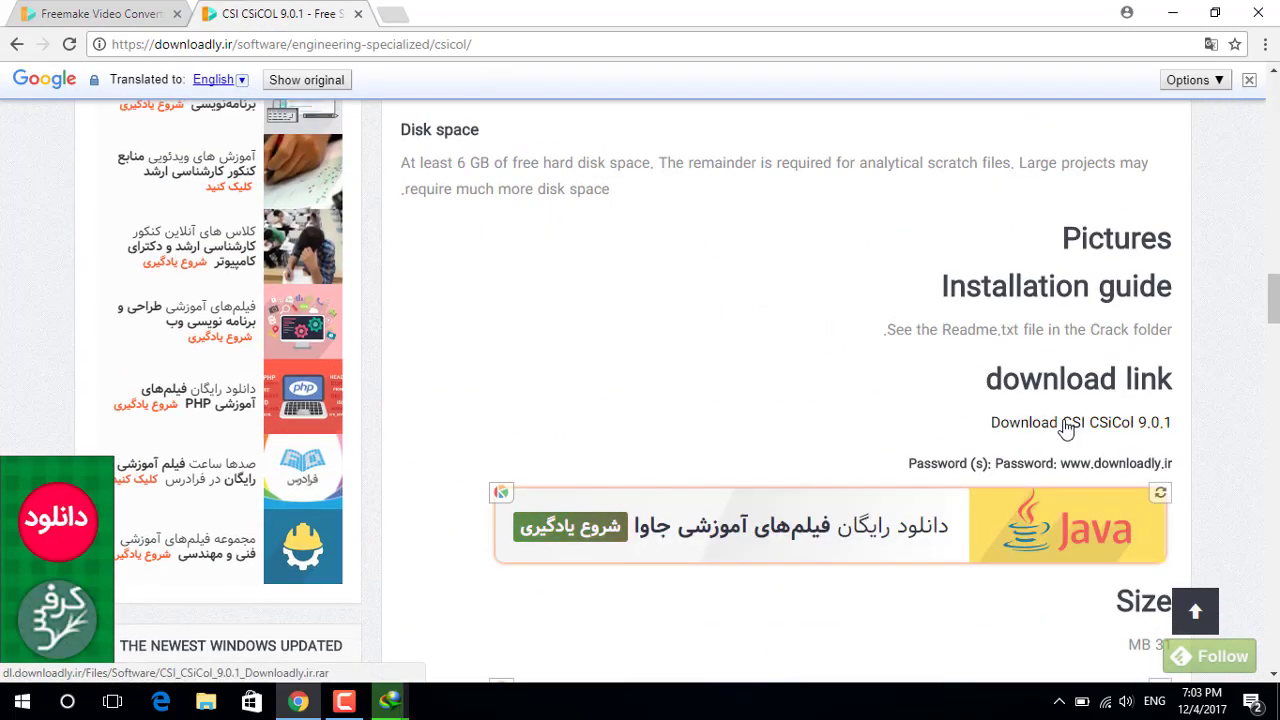
click(1067, 428)
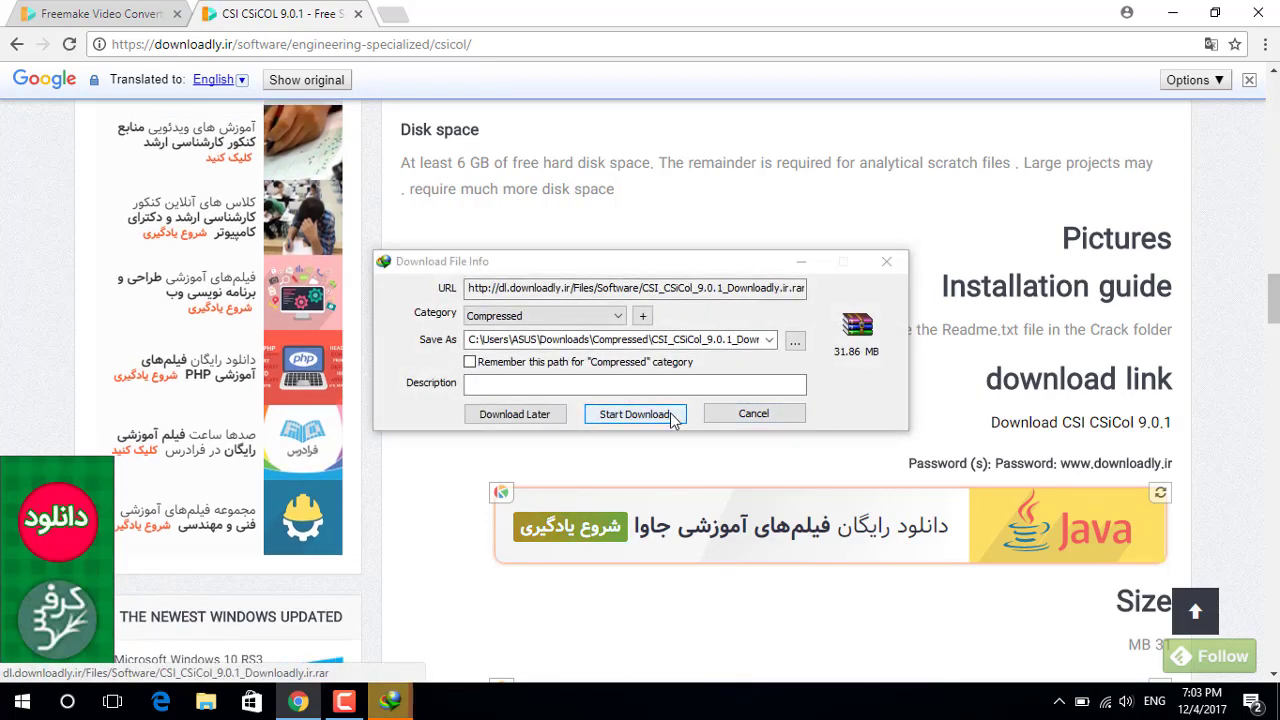
click(655, 416)
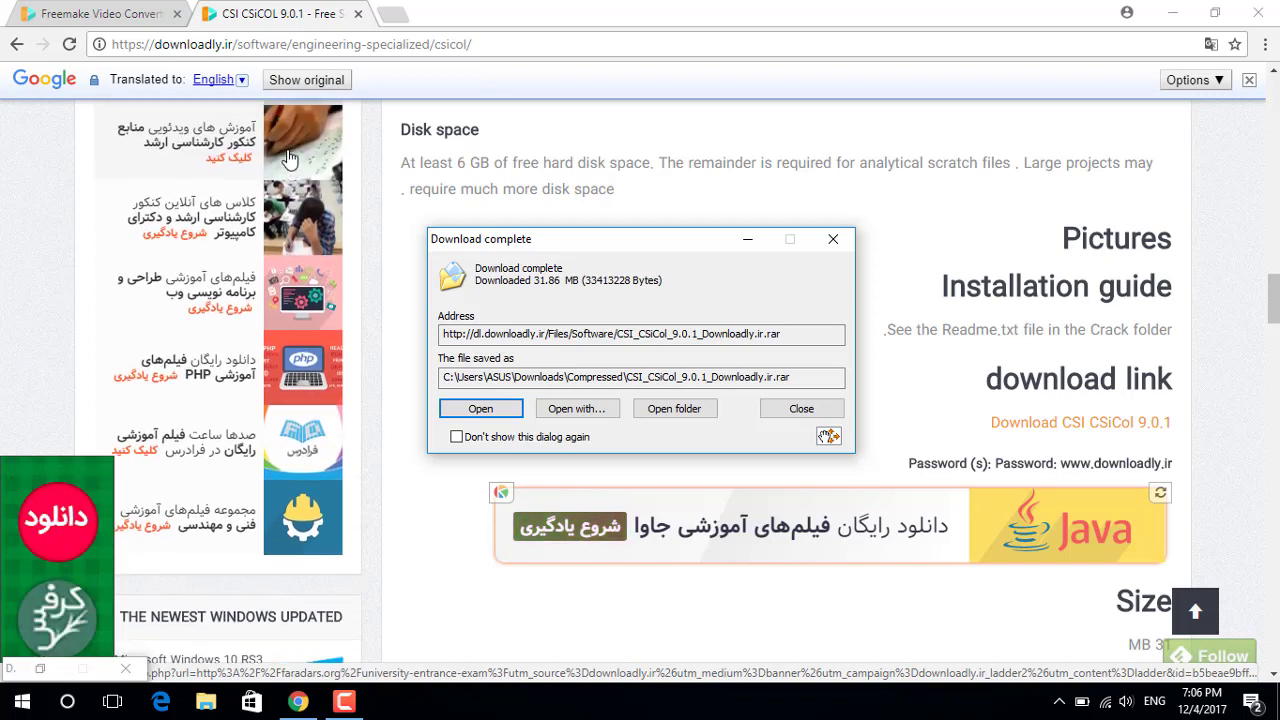
click(747, 238)
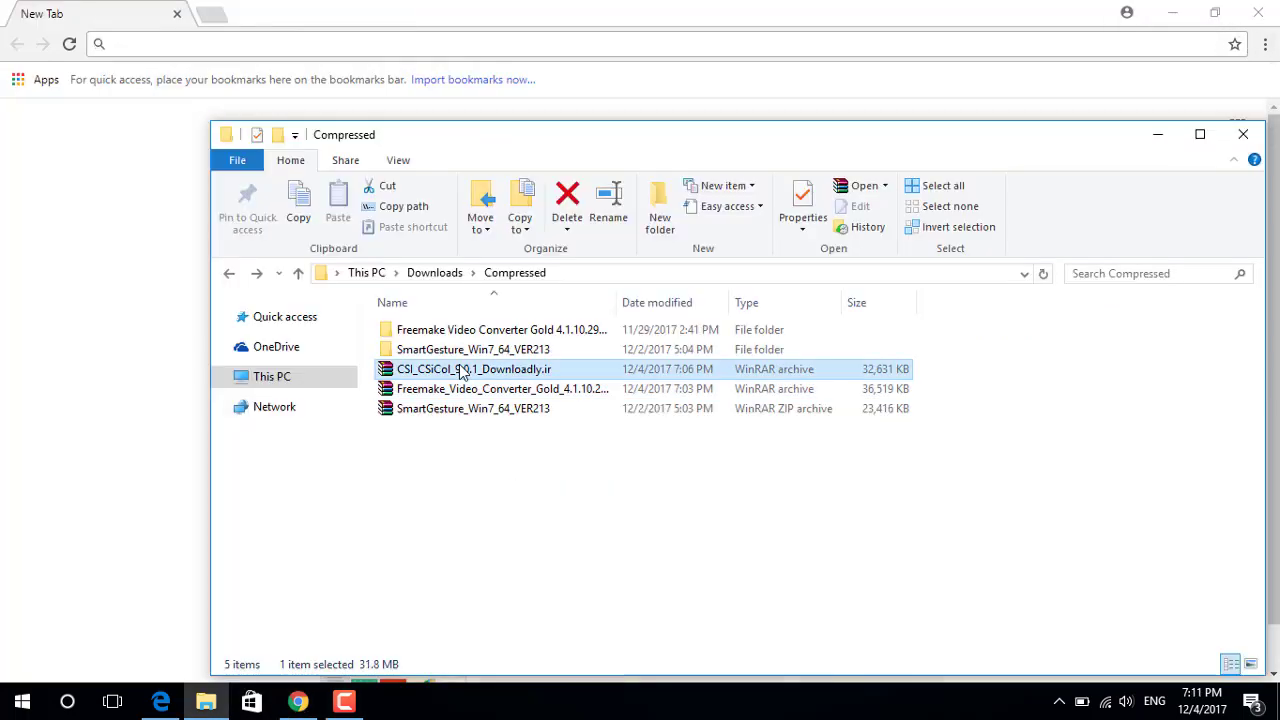
Extract the CSI_CSiCol_9.0.1_Downloadly.ir archive into the current folder, entering the archive password.
right_click(458, 369)
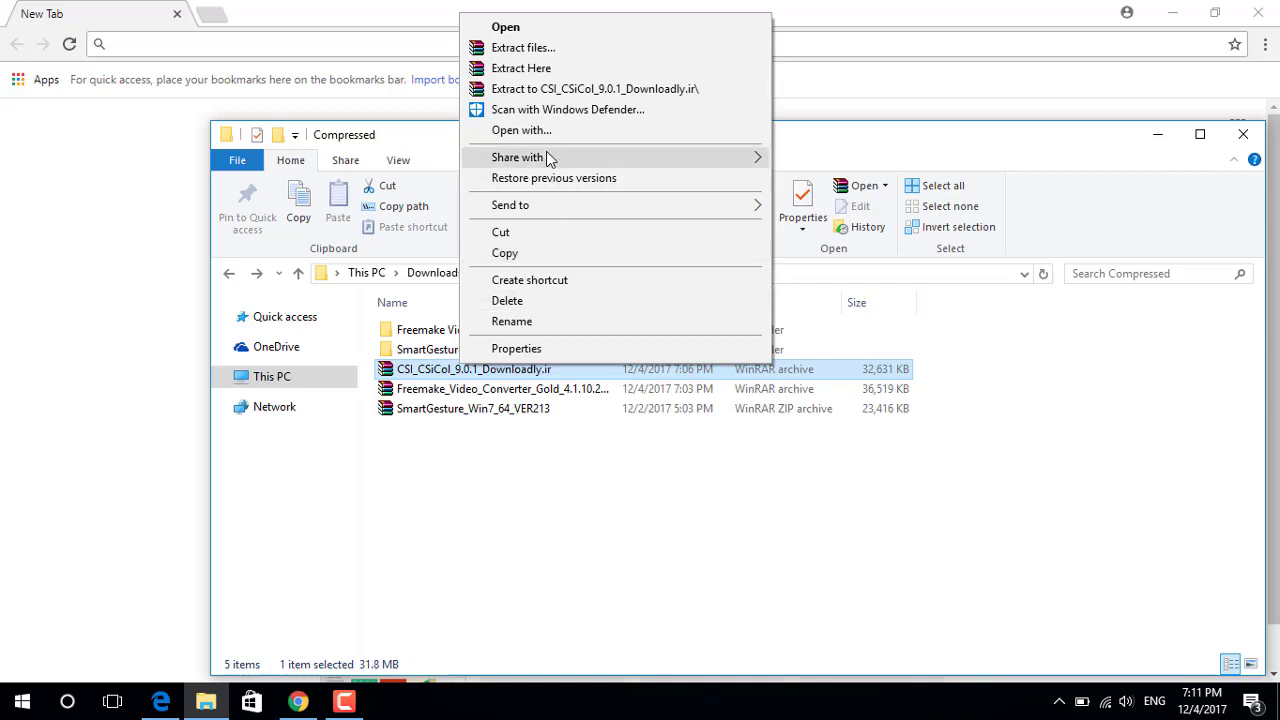
click(540, 72)
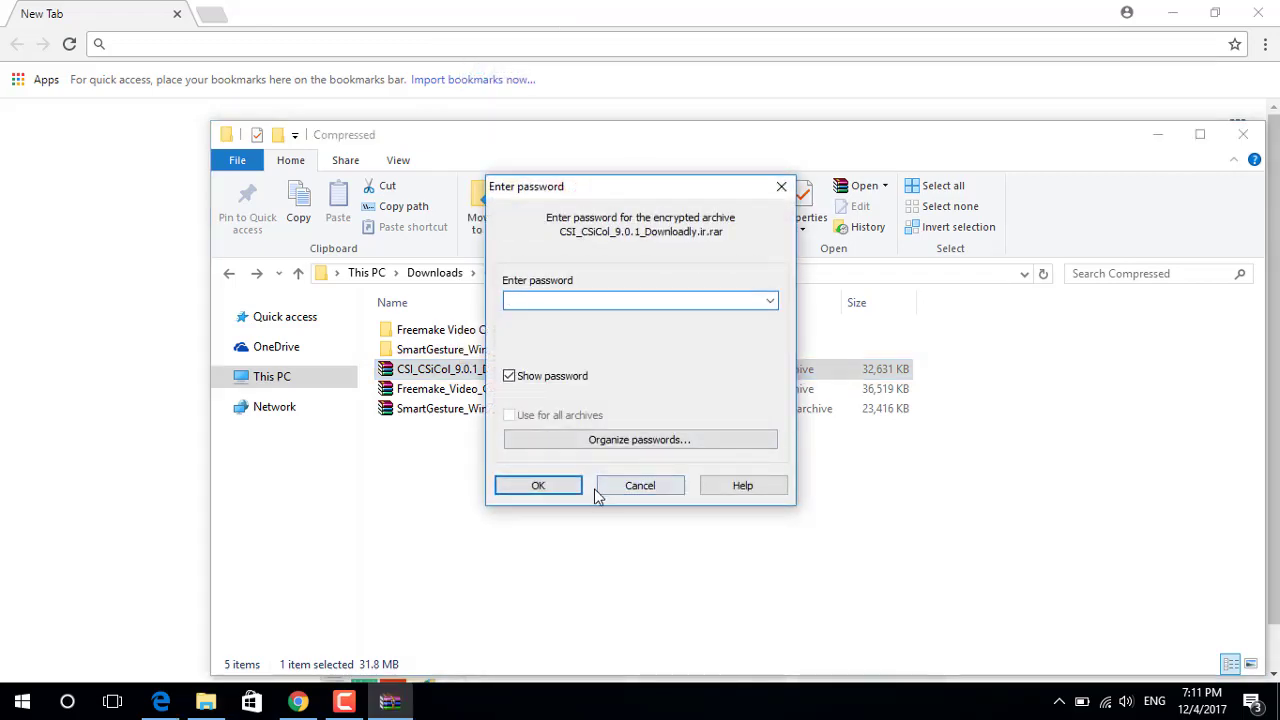
text(downl)
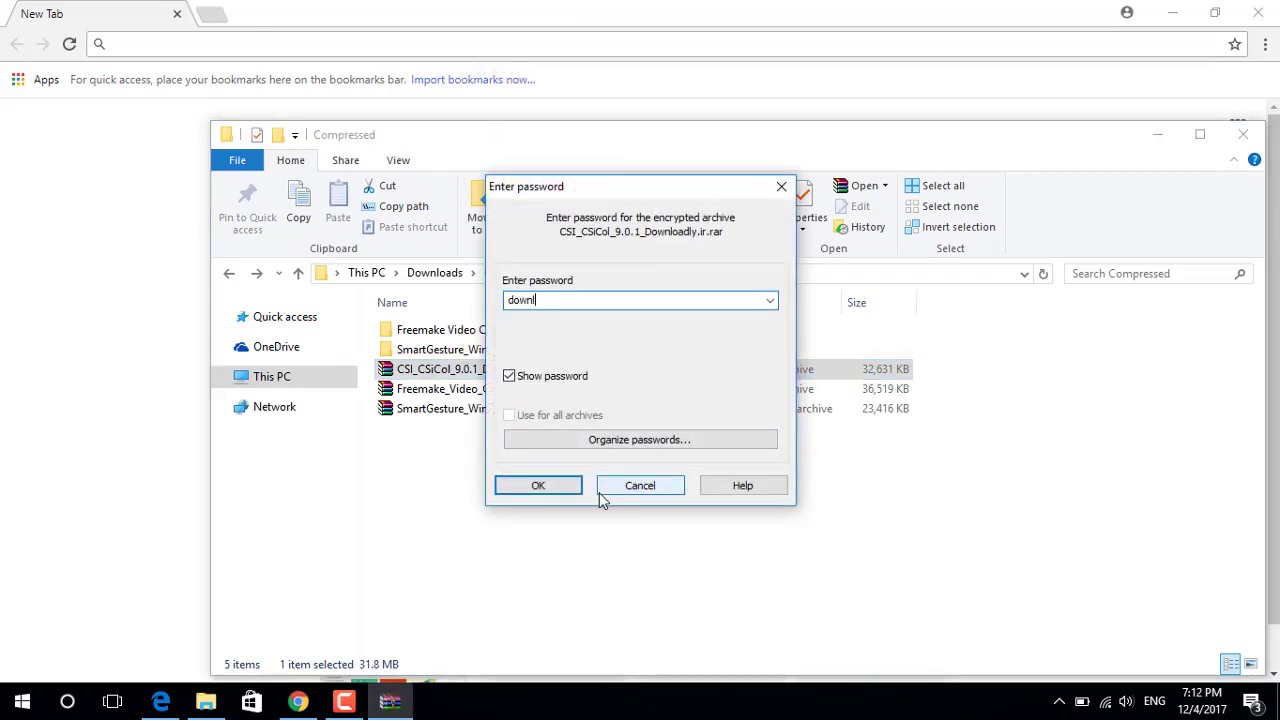
text(oadly.ir)
key(Left)
key(Left)
key(Left)
key(Left)
key(Left)
key(Left)
key(Left)
key(Left)
text(www.)
click(551, 487)
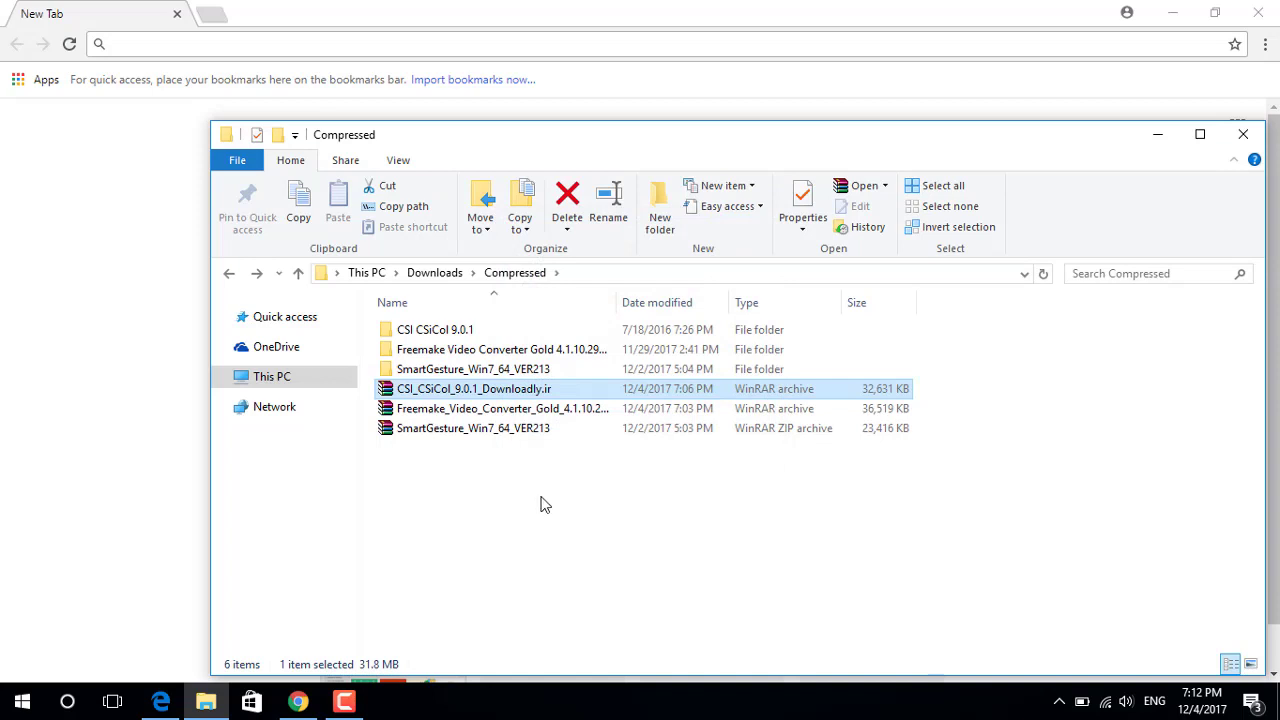
Run the CSiCol9v901Setup_Downloadly.ir installer from the extracted CSI CSiCol 9.0.1 folder.
double_click(440, 330)
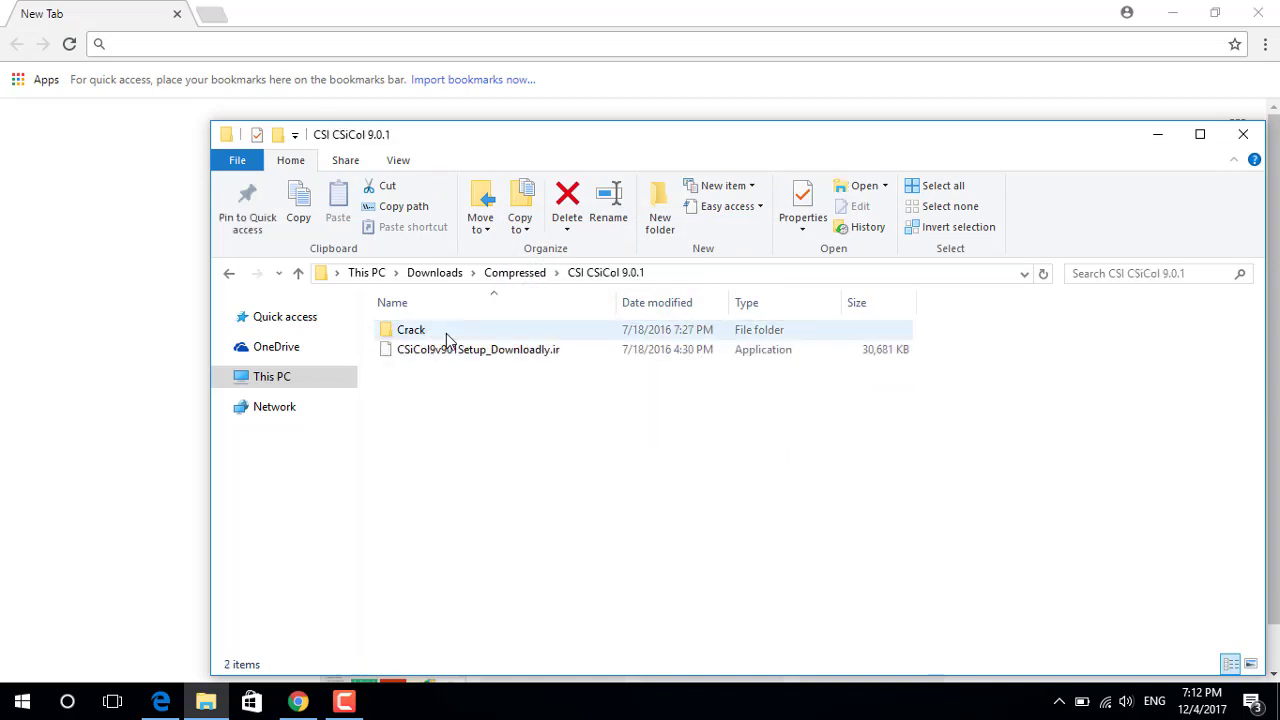
click(472, 358)
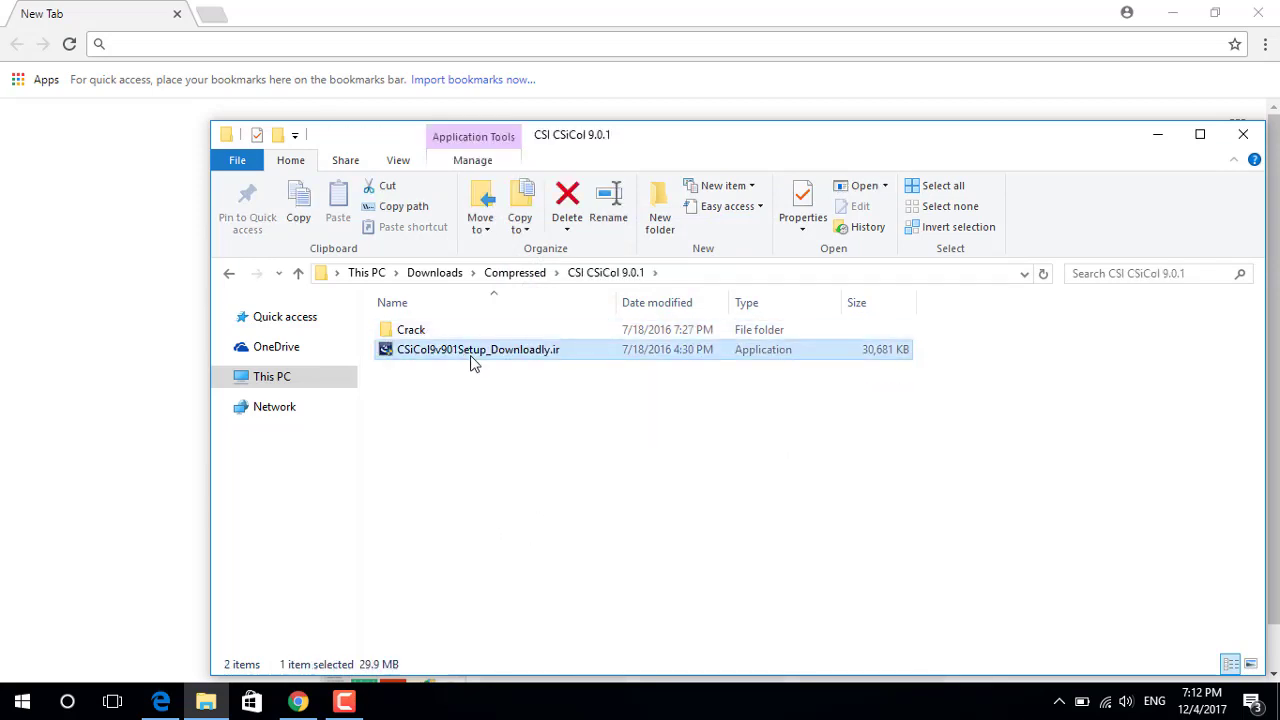
double_click(470, 350)
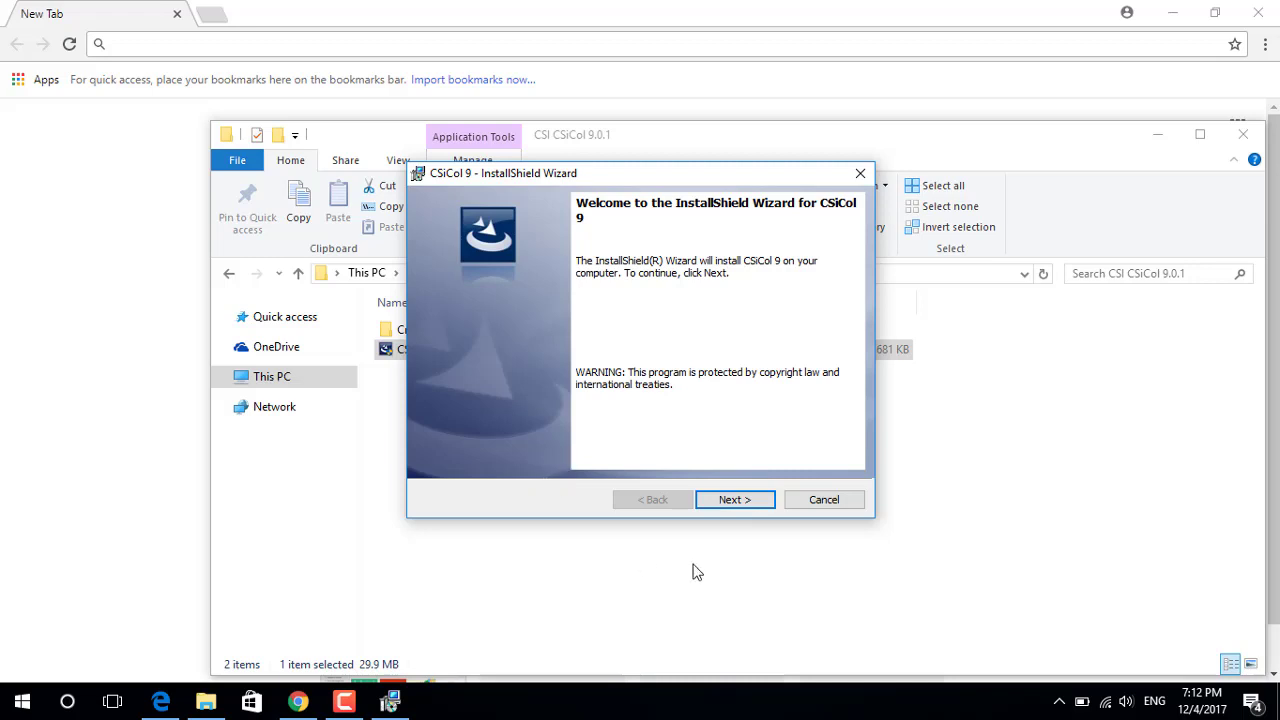
Install CSiCol 9, accepting the license agreement and keeping the default customer information and destination folder, and finish the wizard.
click(727, 497)
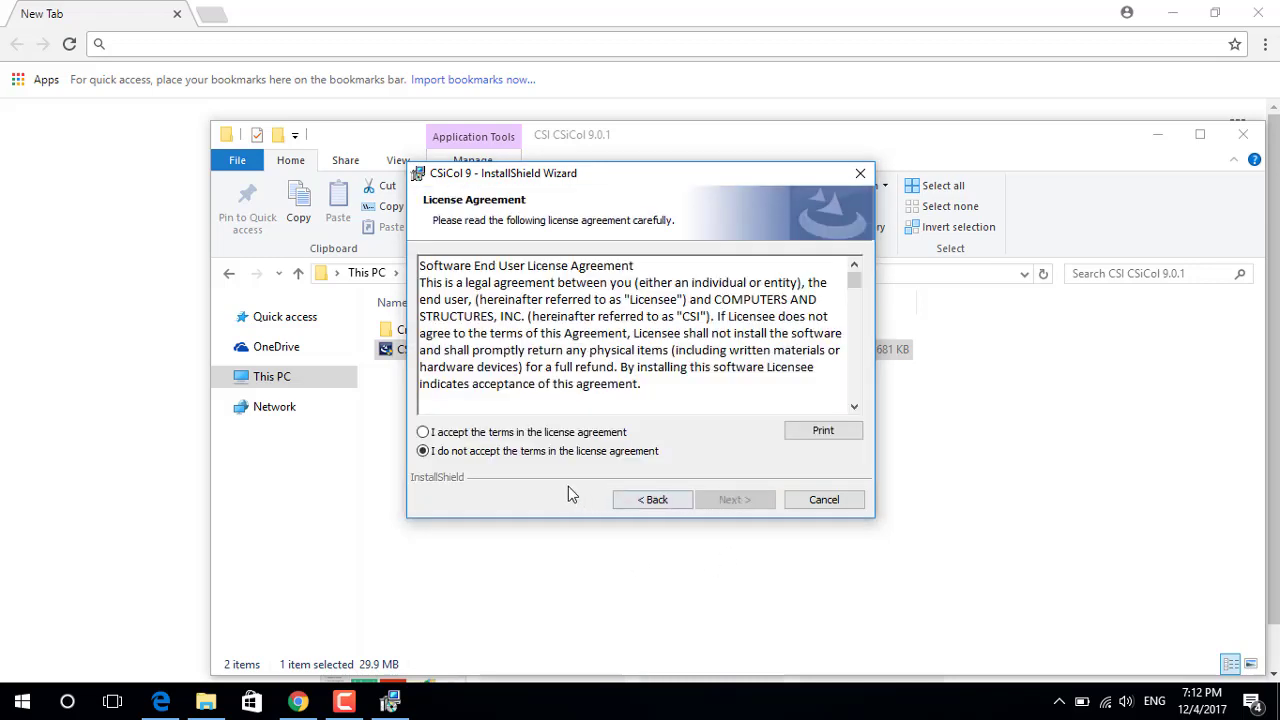
click(503, 433)
click(735, 499)
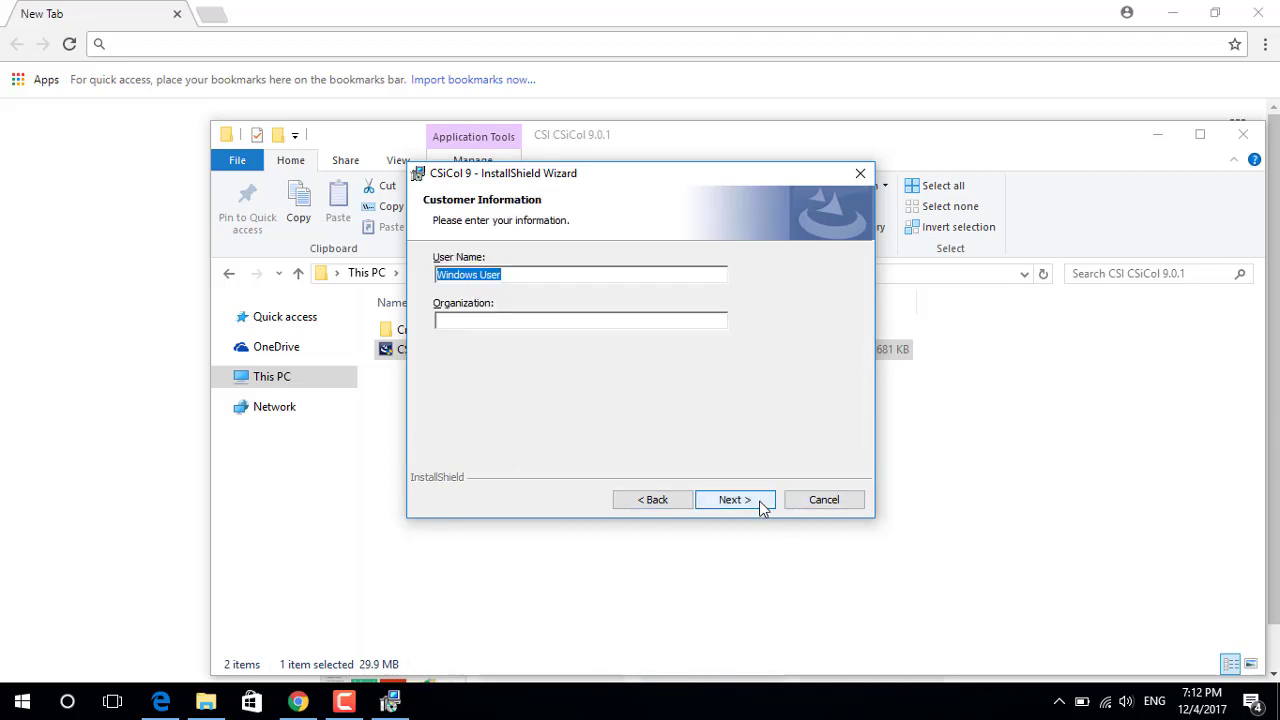
click(735, 499)
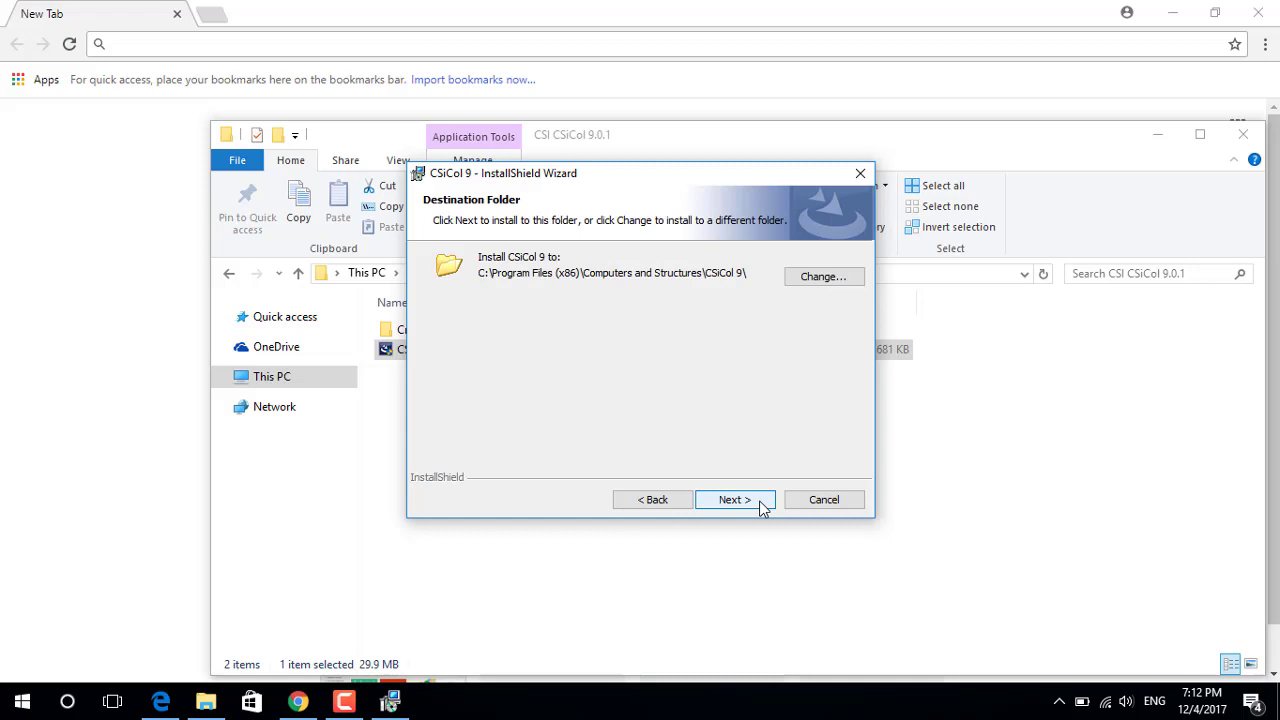
click(735, 499)
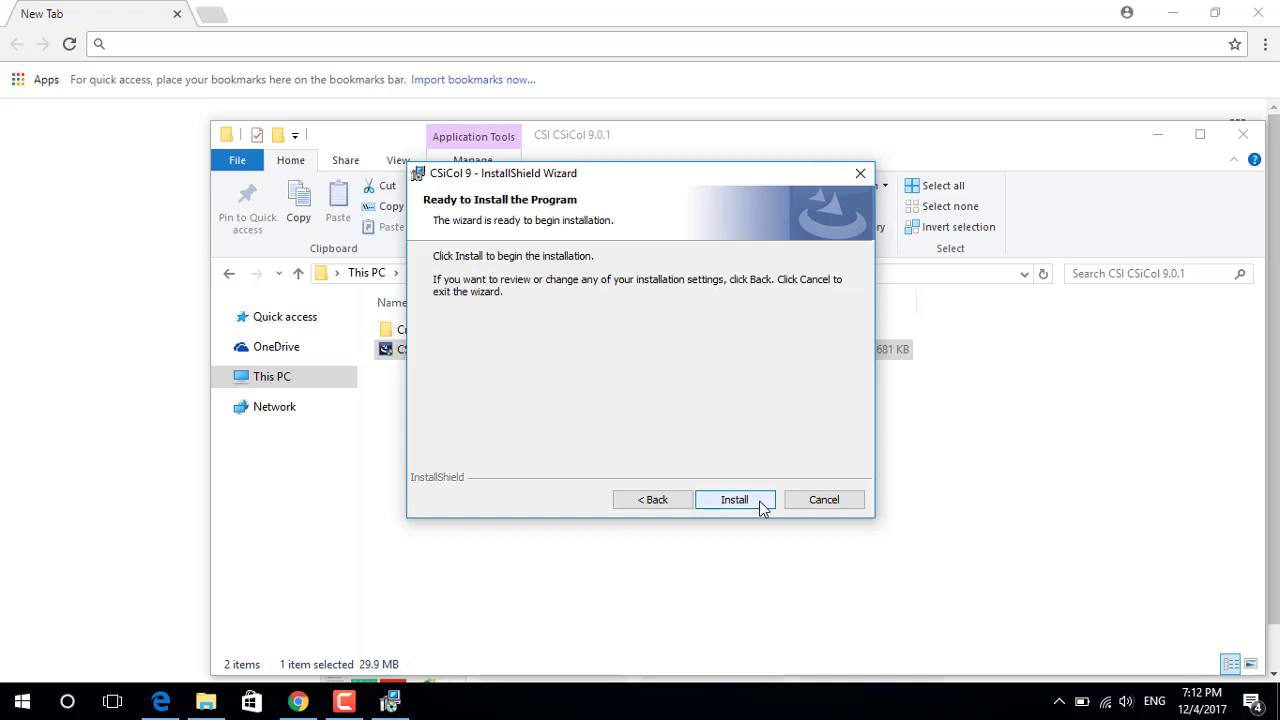
click(760, 502)
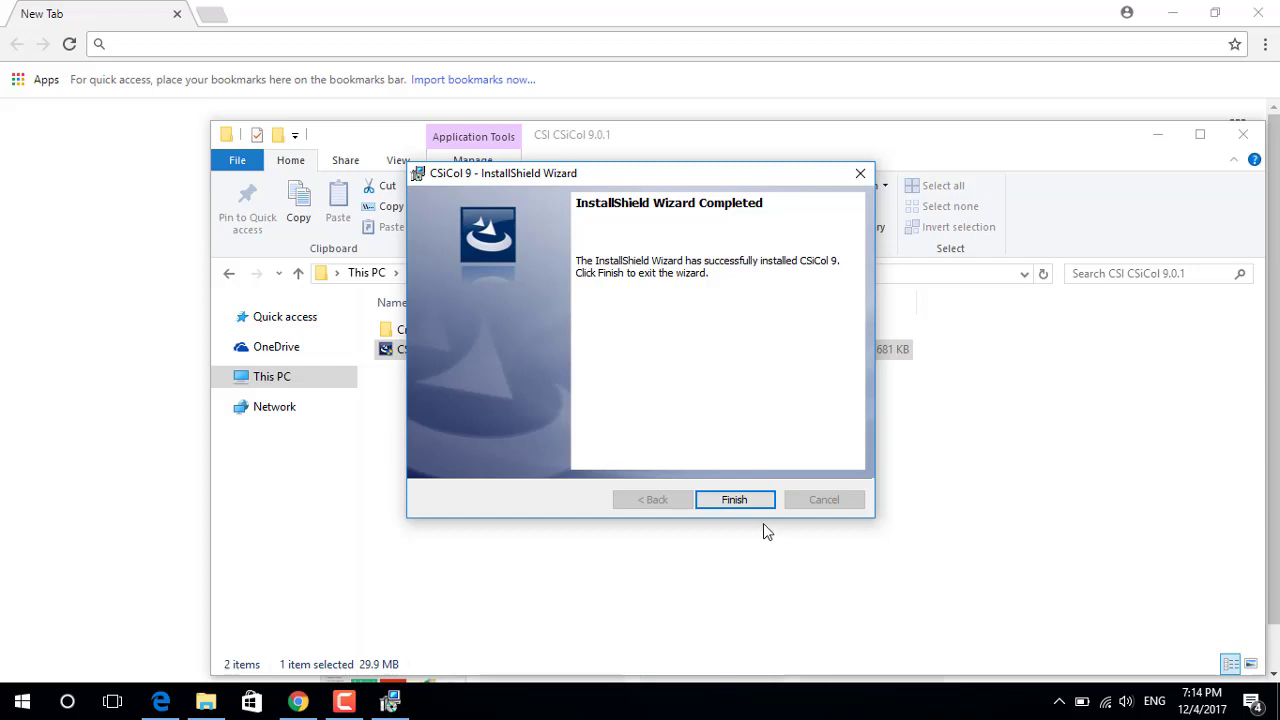
click(748, 500)
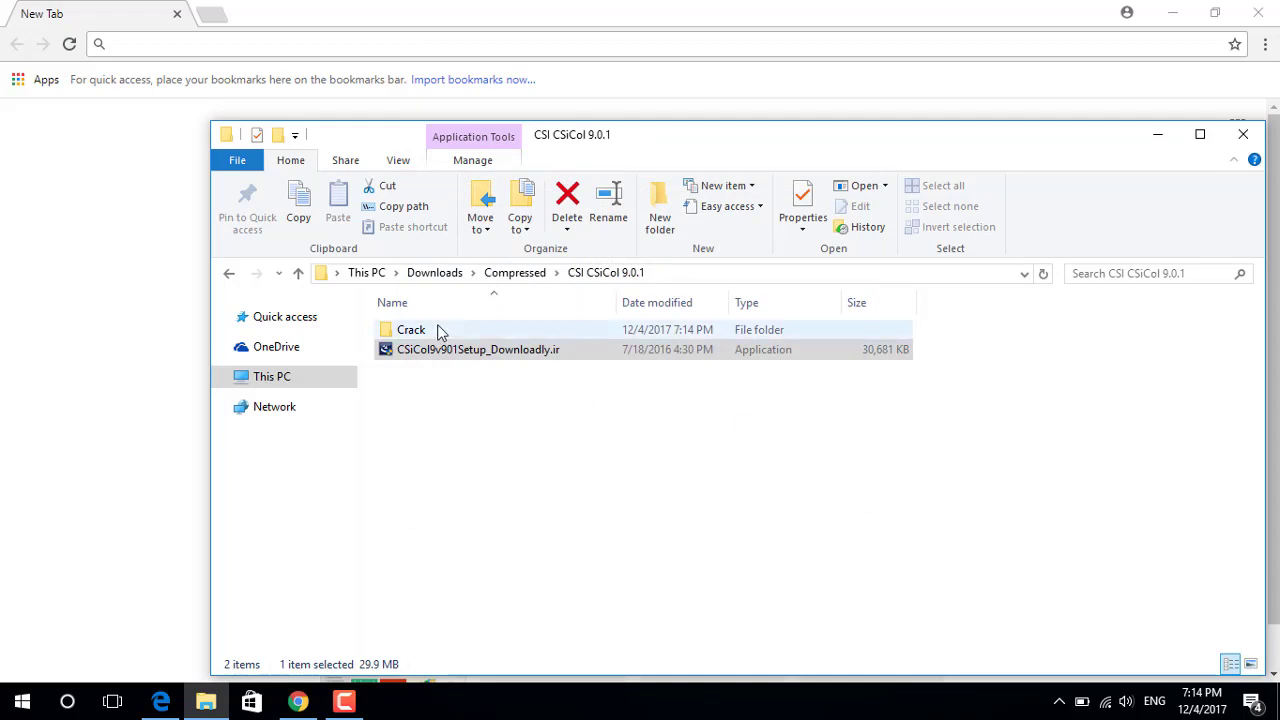
Read the installation instructions in the Readme file inside the Crack folder.
double_click(424, 331)
double_click(426, 332)
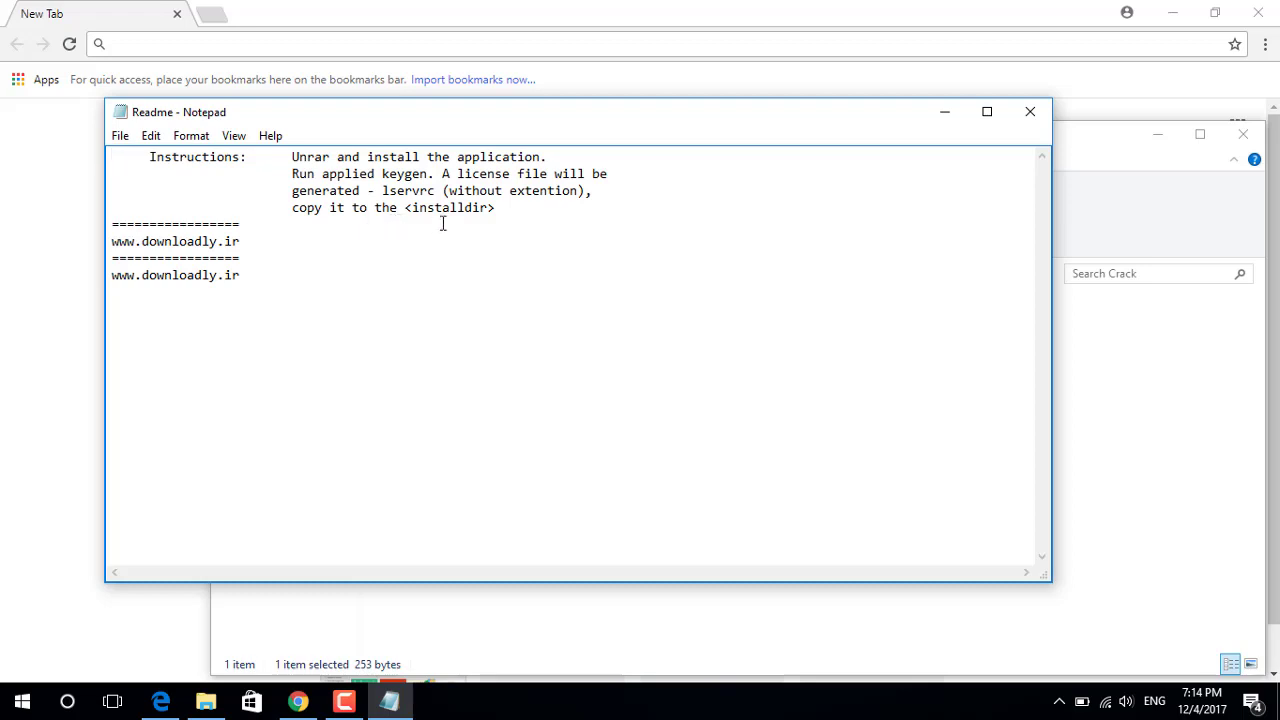
click(1111, 366)
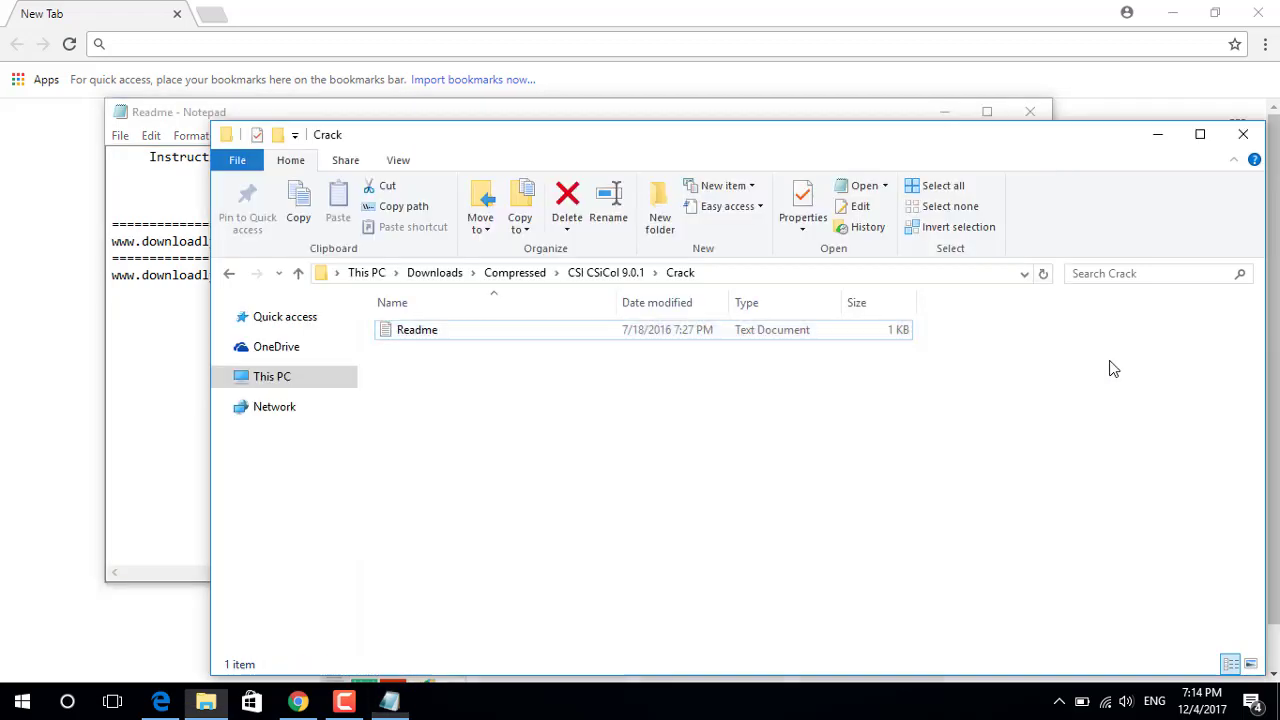
Minimize the open browser, folder and Readme windows, and launch CSiCol 9 from the desktop.
click(1172, 16)
click(1157, 134)
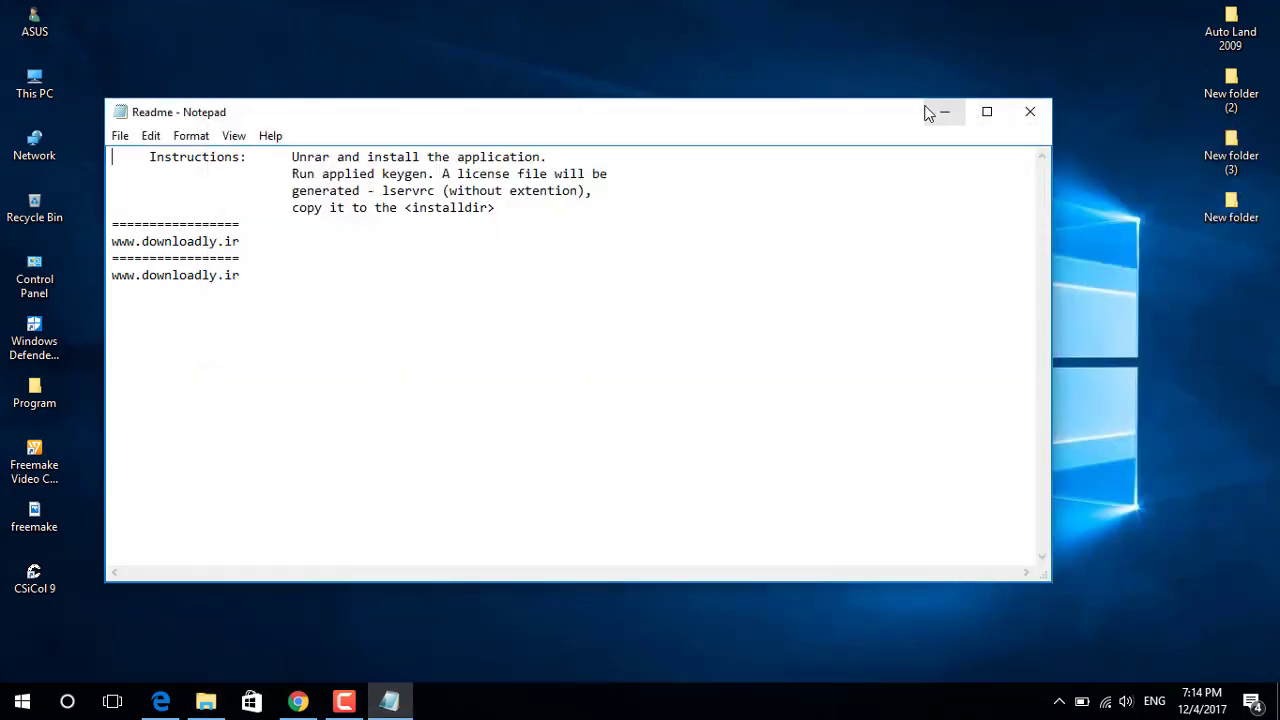
click(934, 111)
right_click(509, 280)
click(509, 278)
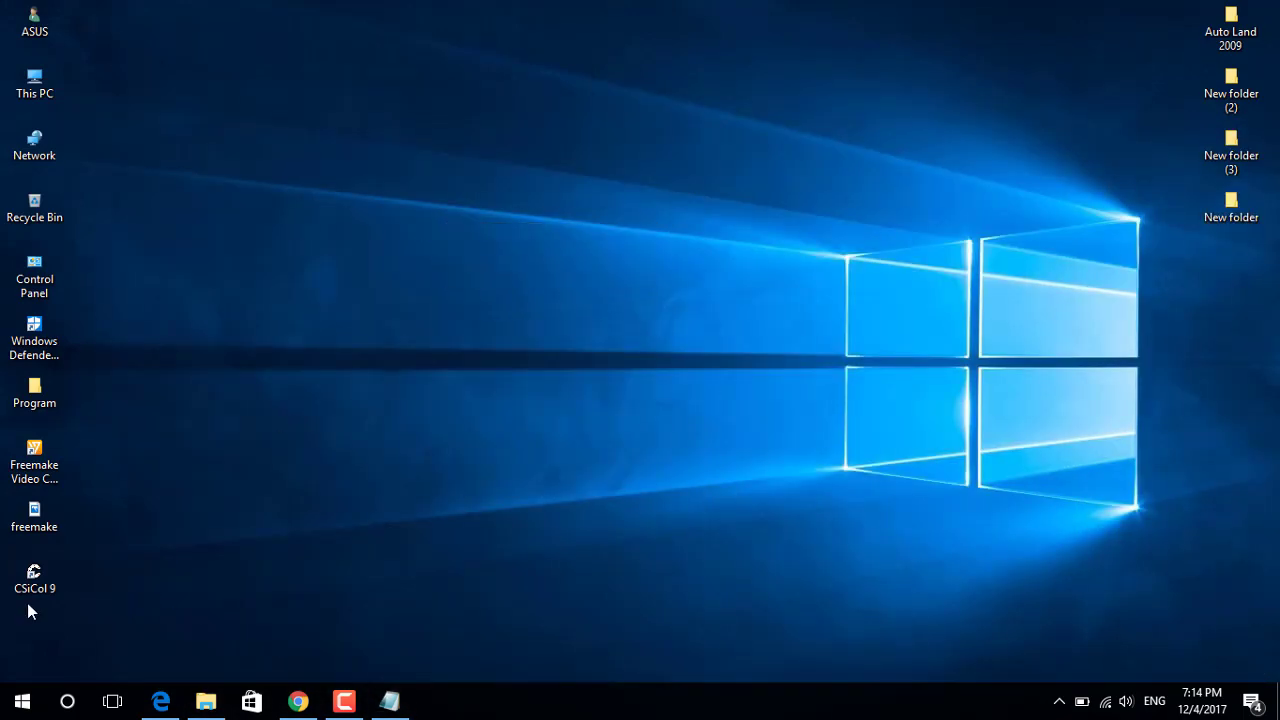
double_click(36, 585)
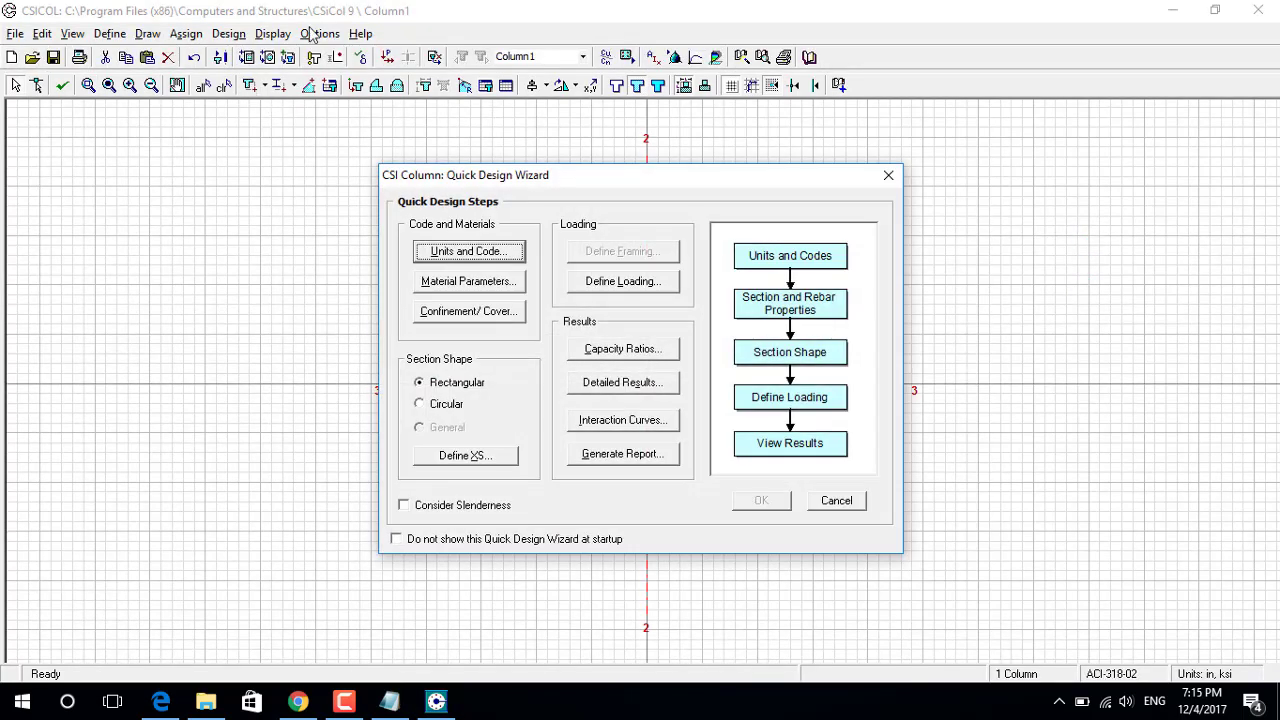
Dismiss the Quick Design Wizard and the license error, and agree to save the current sections on exit.
click(888, 175)
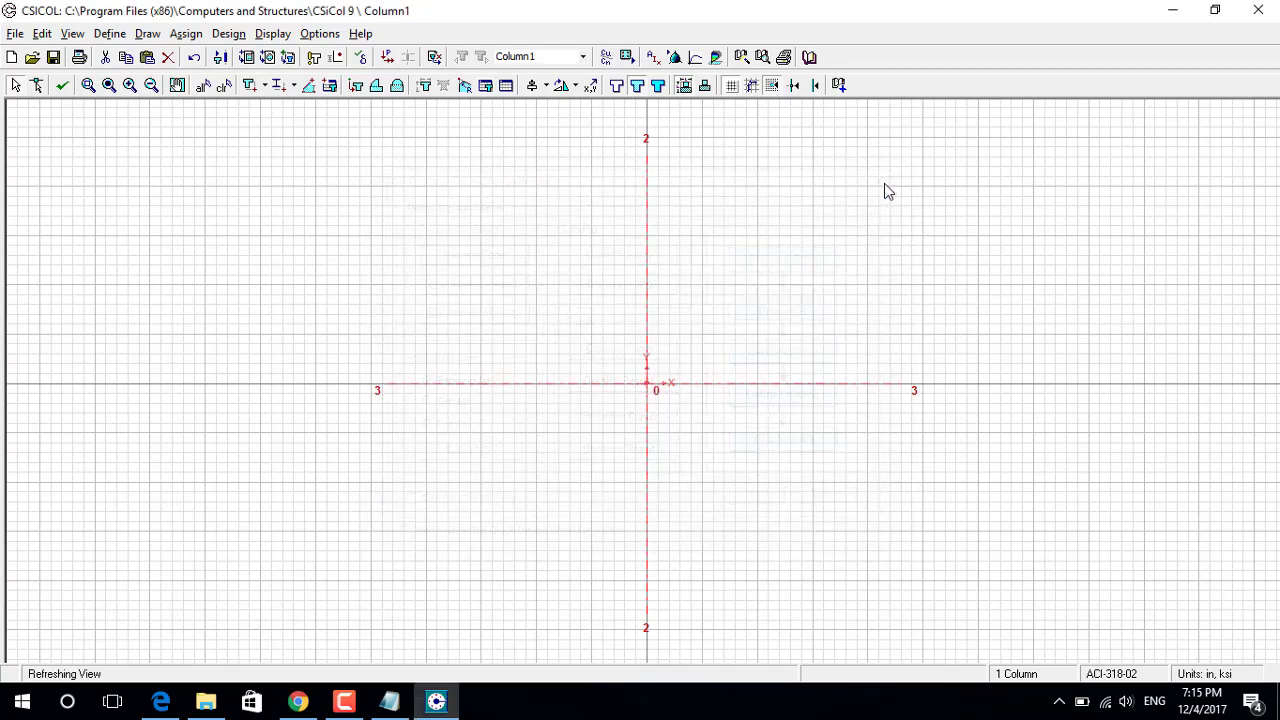
click(361, 38)
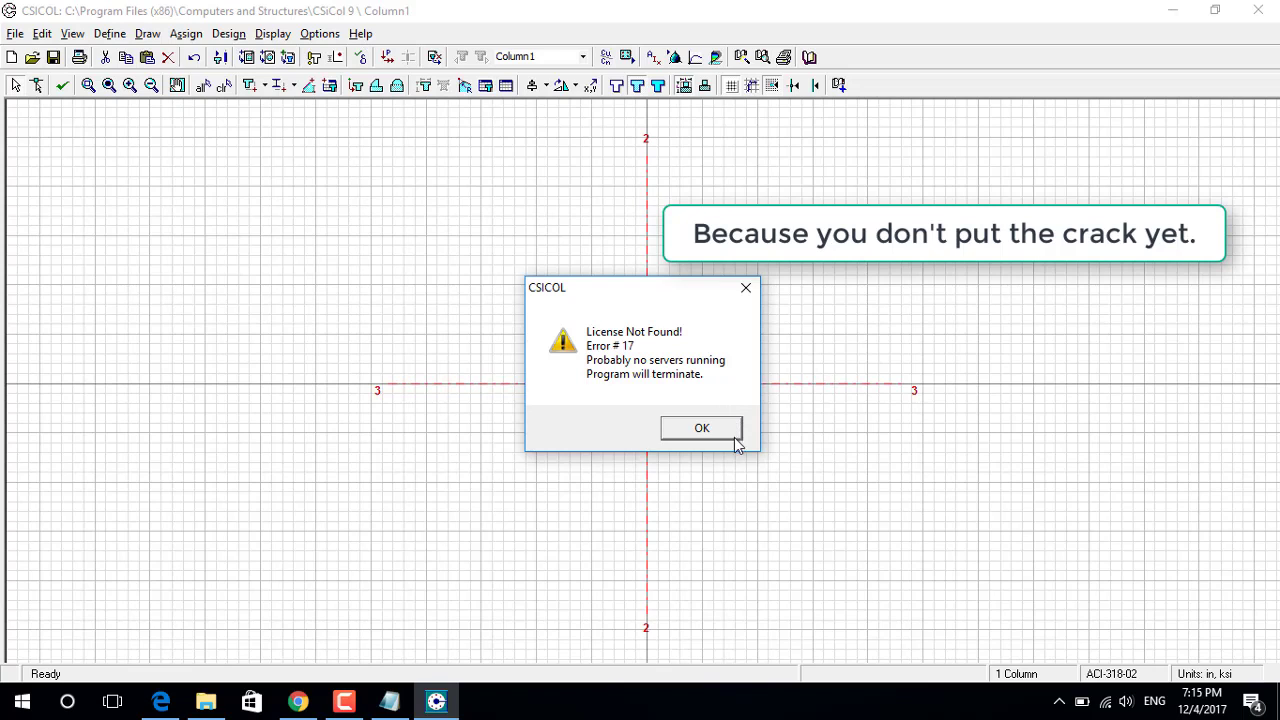
click(728, 432)
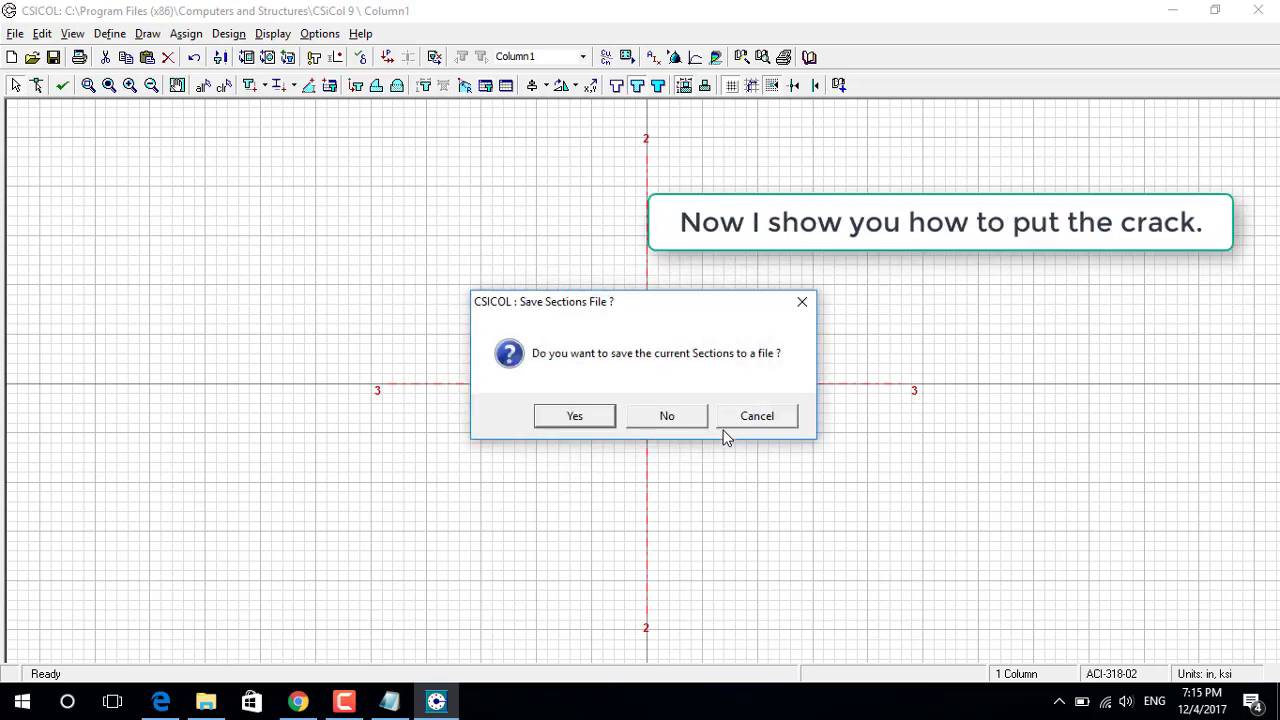
click(605, 420)
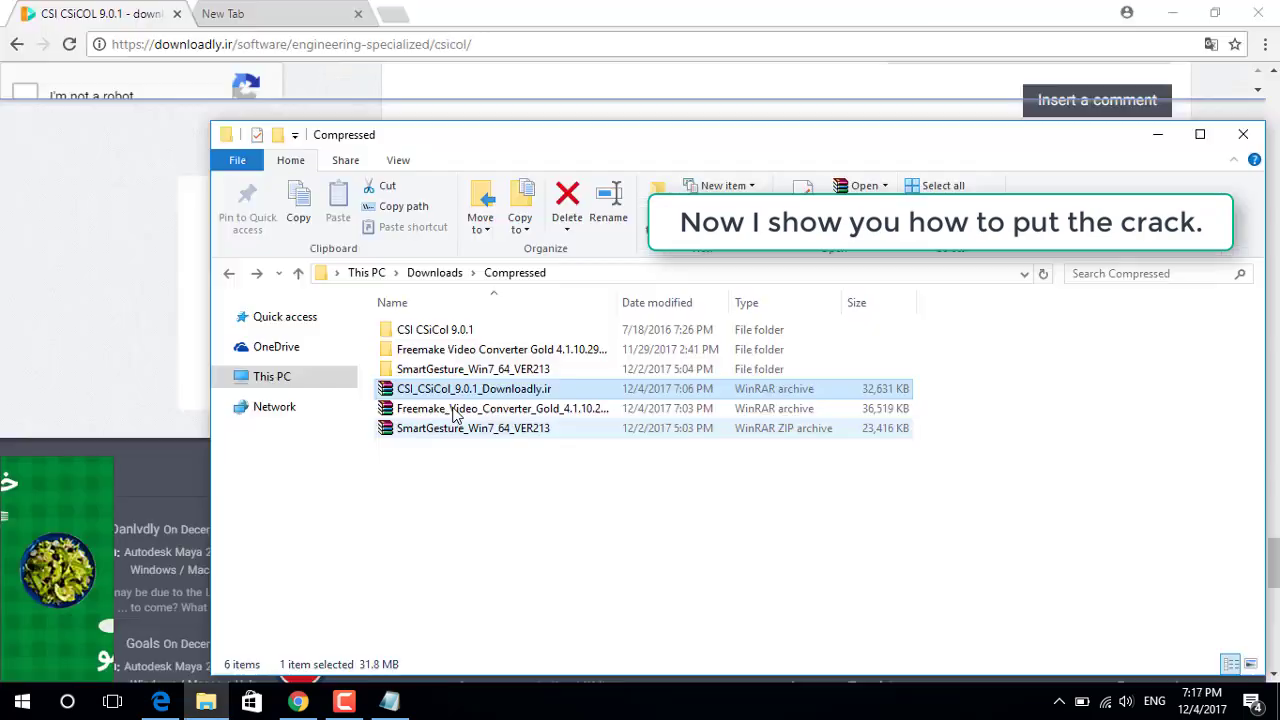
Check the contents of the Crack folder inside CSI CSiCol 9.0.1, and return to the Compressed folder.
double_click(440, 331)
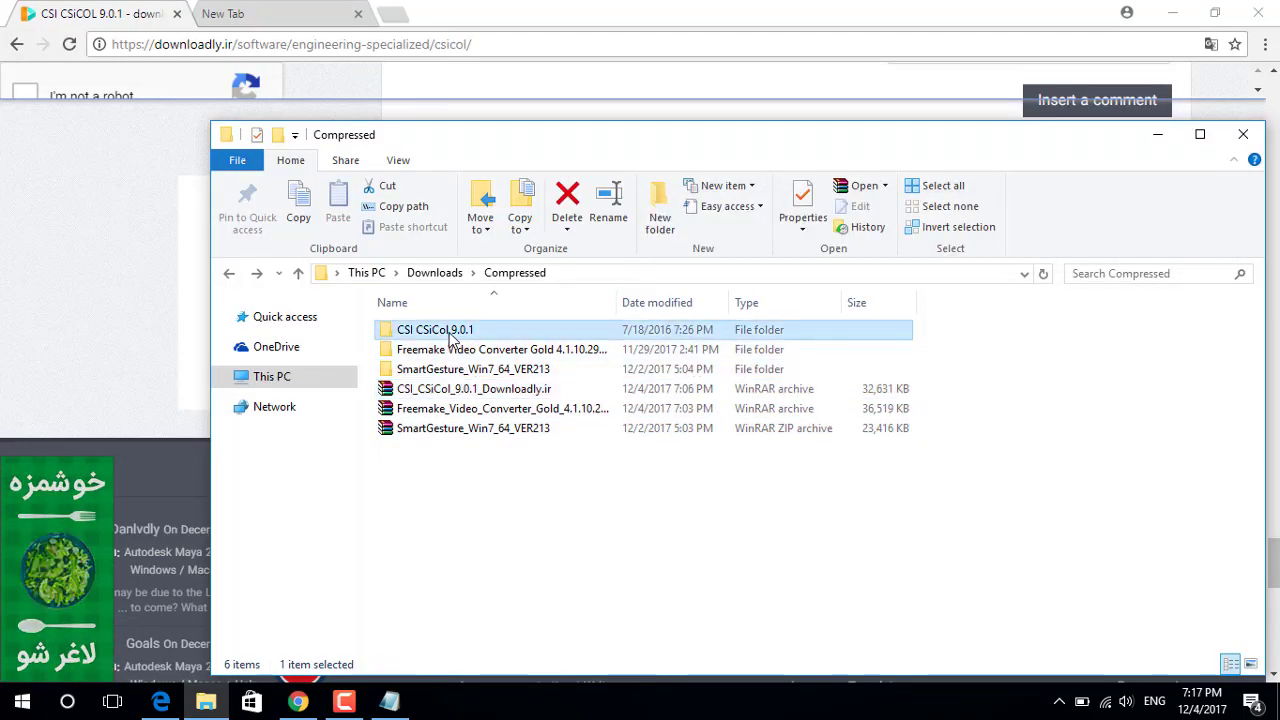
double_click(440, 331)
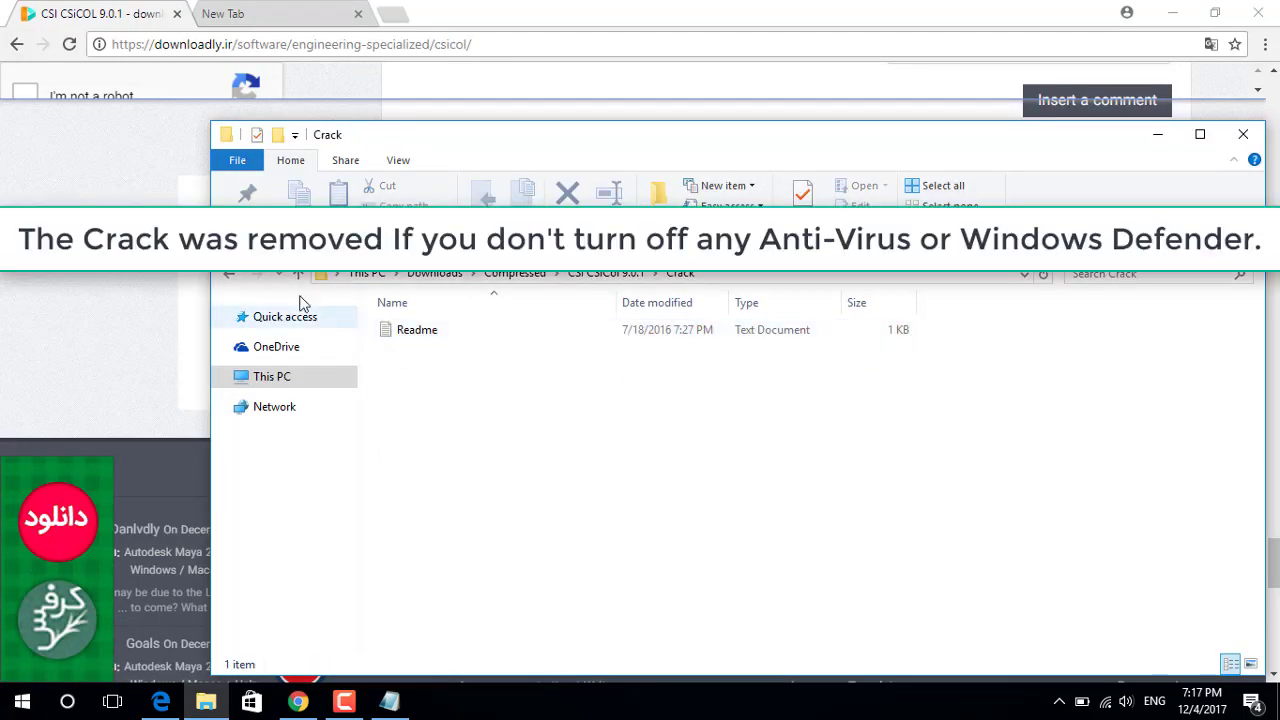
click(230, 278)
click(230, 278)
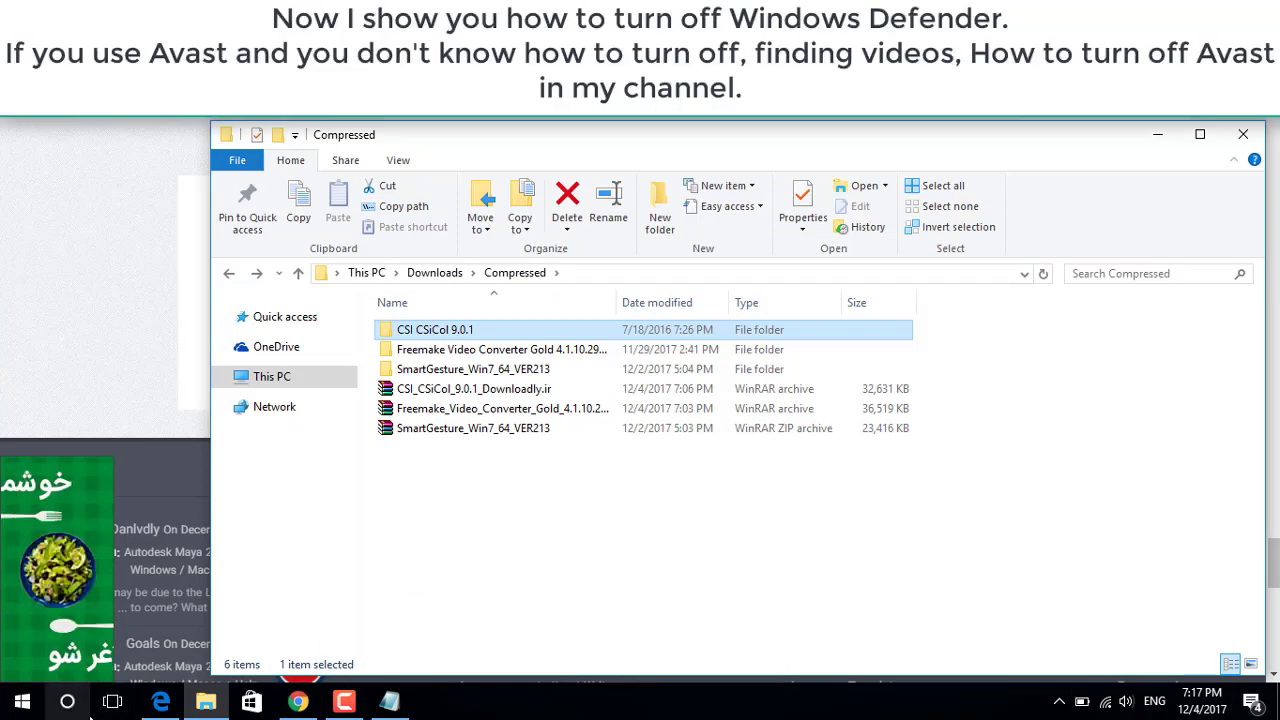
Find the Run app, launch gpedit.msc from it, and maximize the Local Group Policy Editor.
click(88, 710)
text(run)
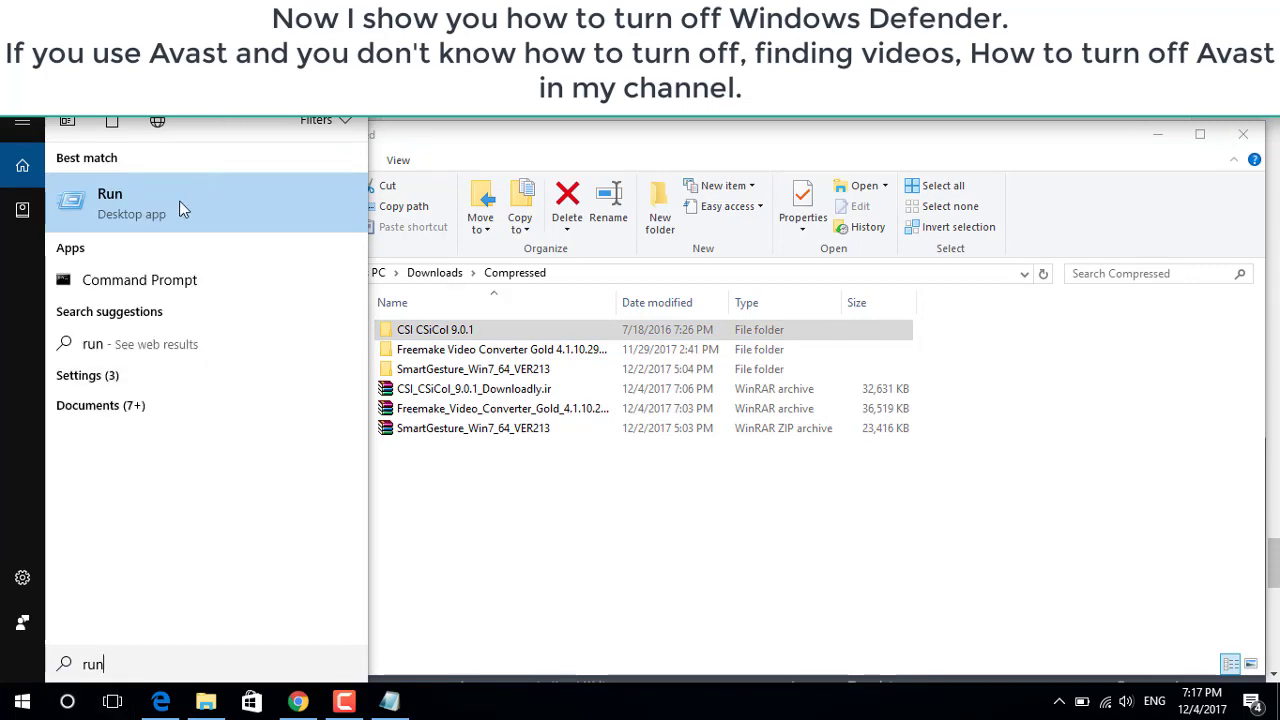
click(180, 205)
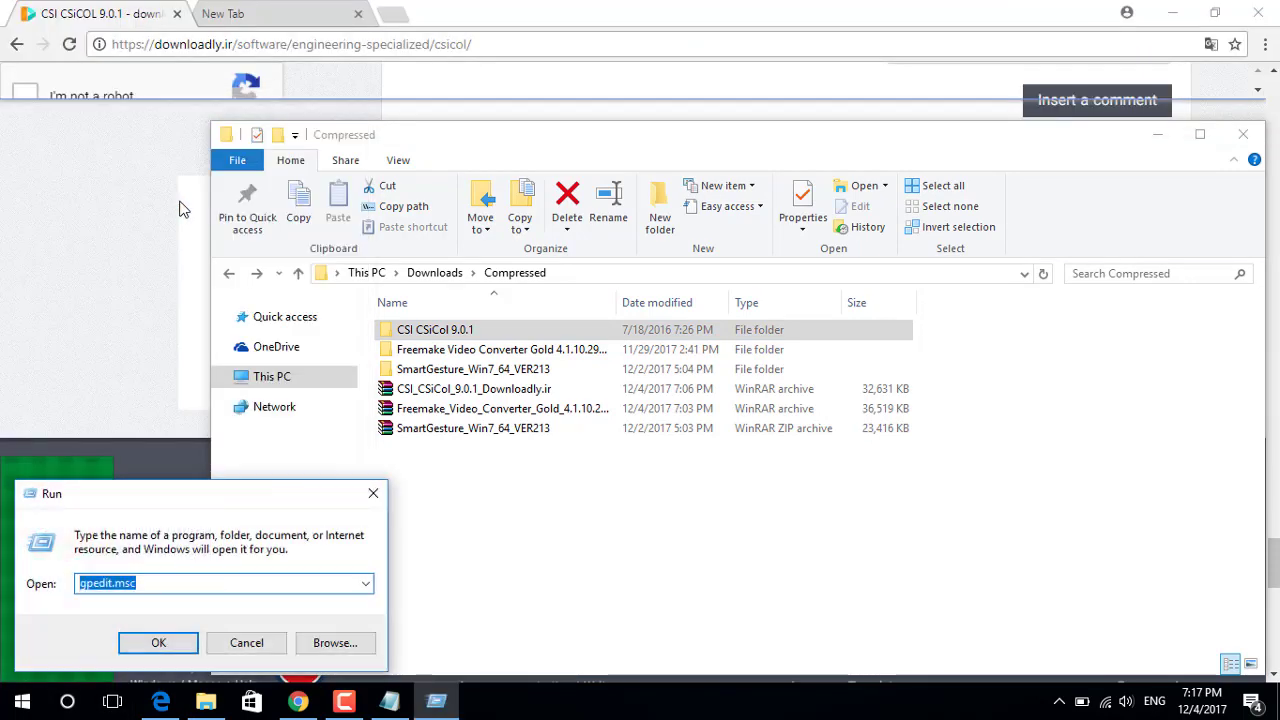
click(177, 642)
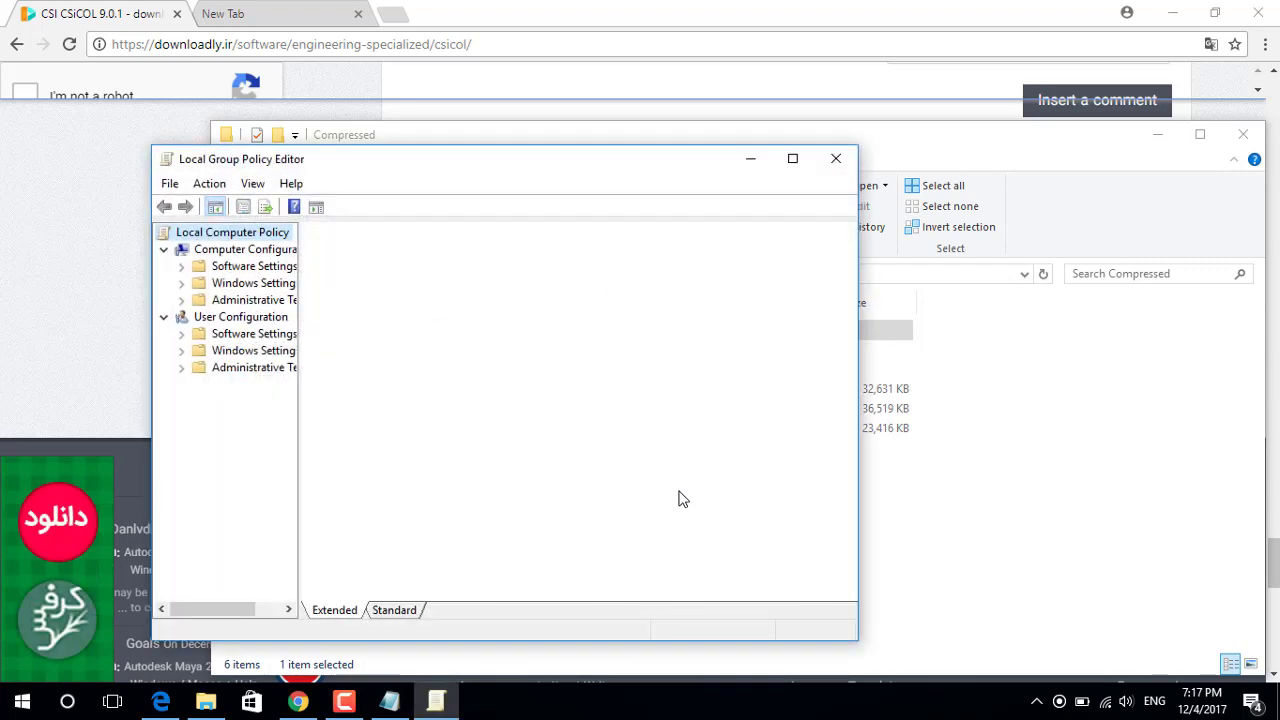
click(792, 158)
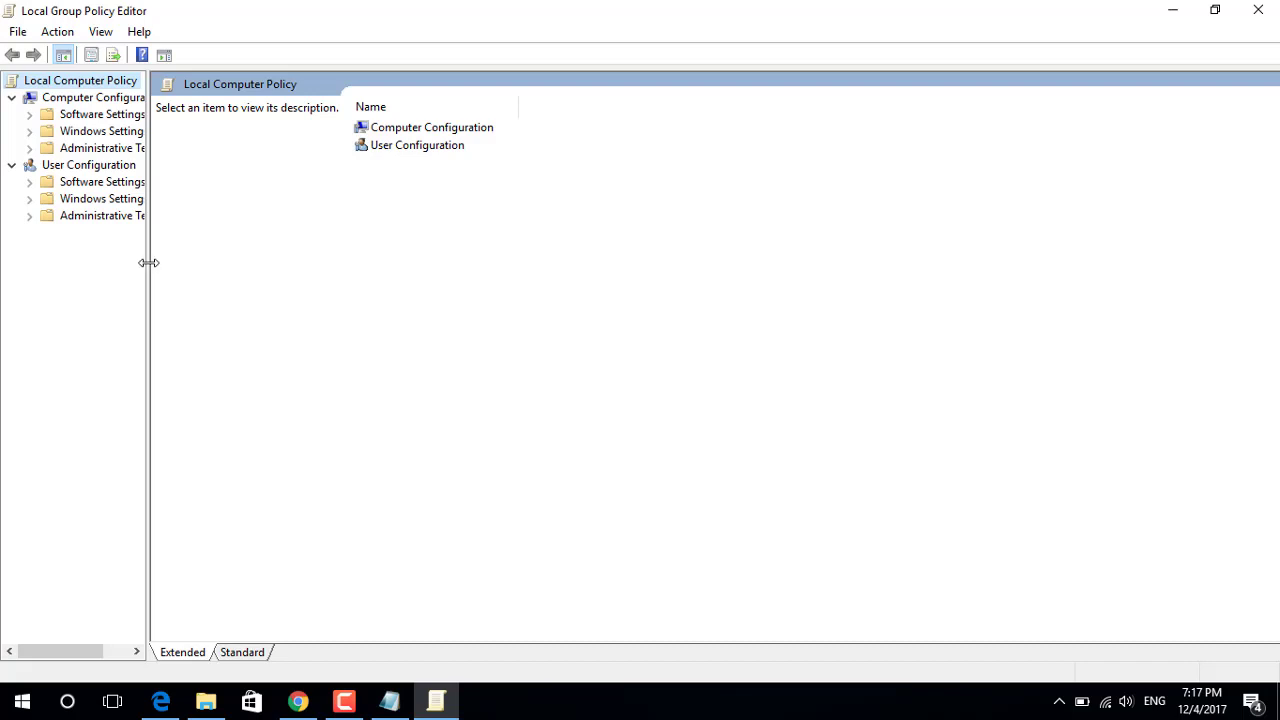
Open the Turn off Windows Defender policy in the Windows Defender folder under Computer Configuration's Administrative Templates and Windows Components.
drag(147, 262, 264, 277)
click(30, 148)
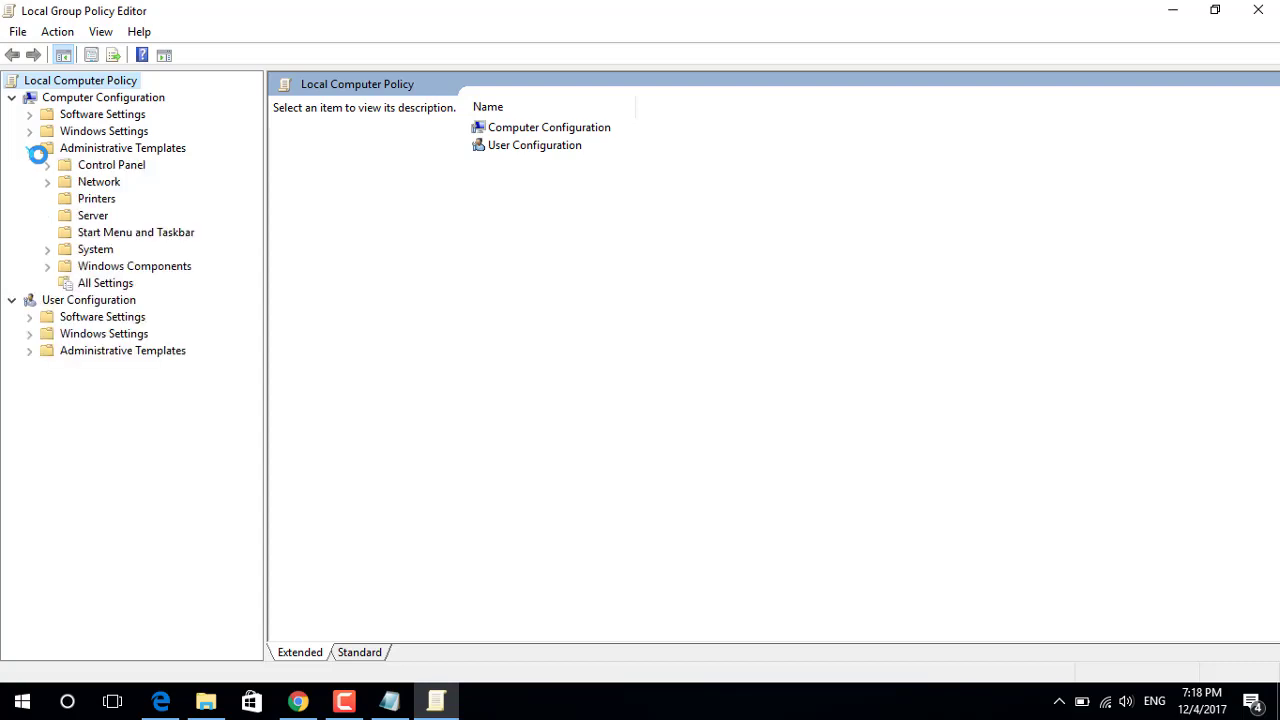
click(48, 267)
scroll(212, 472, down, 7)
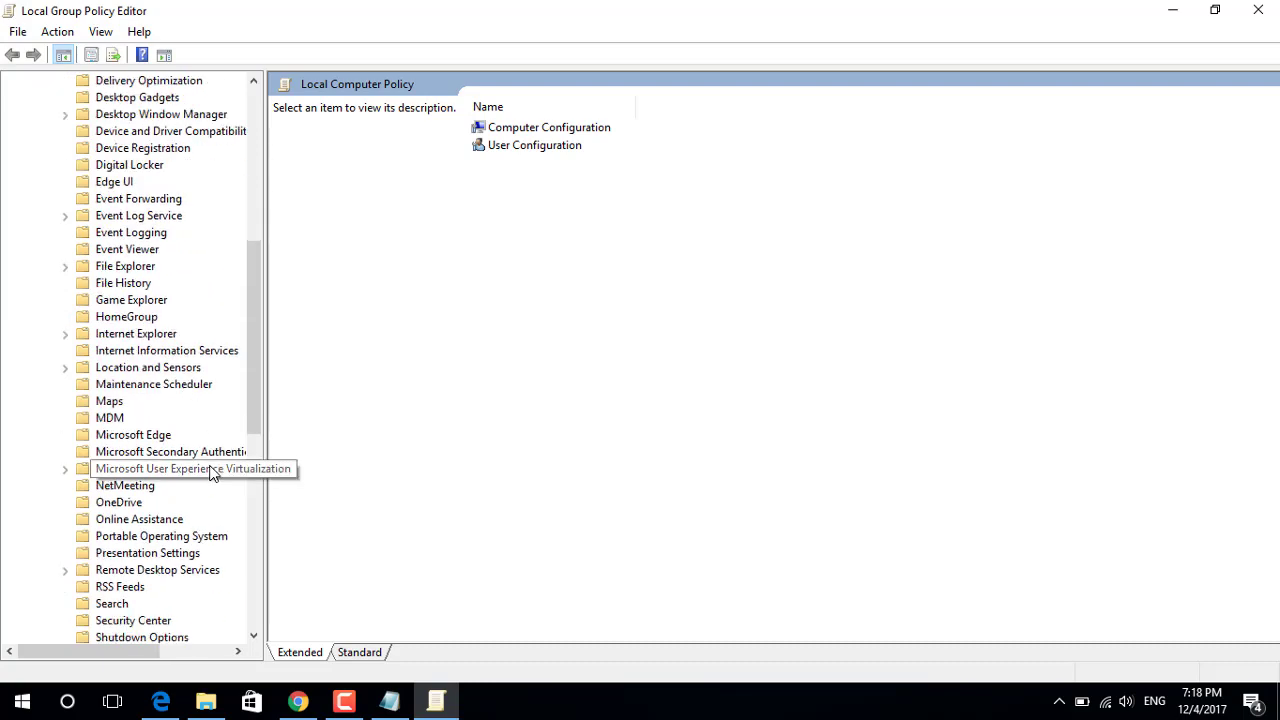
scroll(212, 472, down, 6)
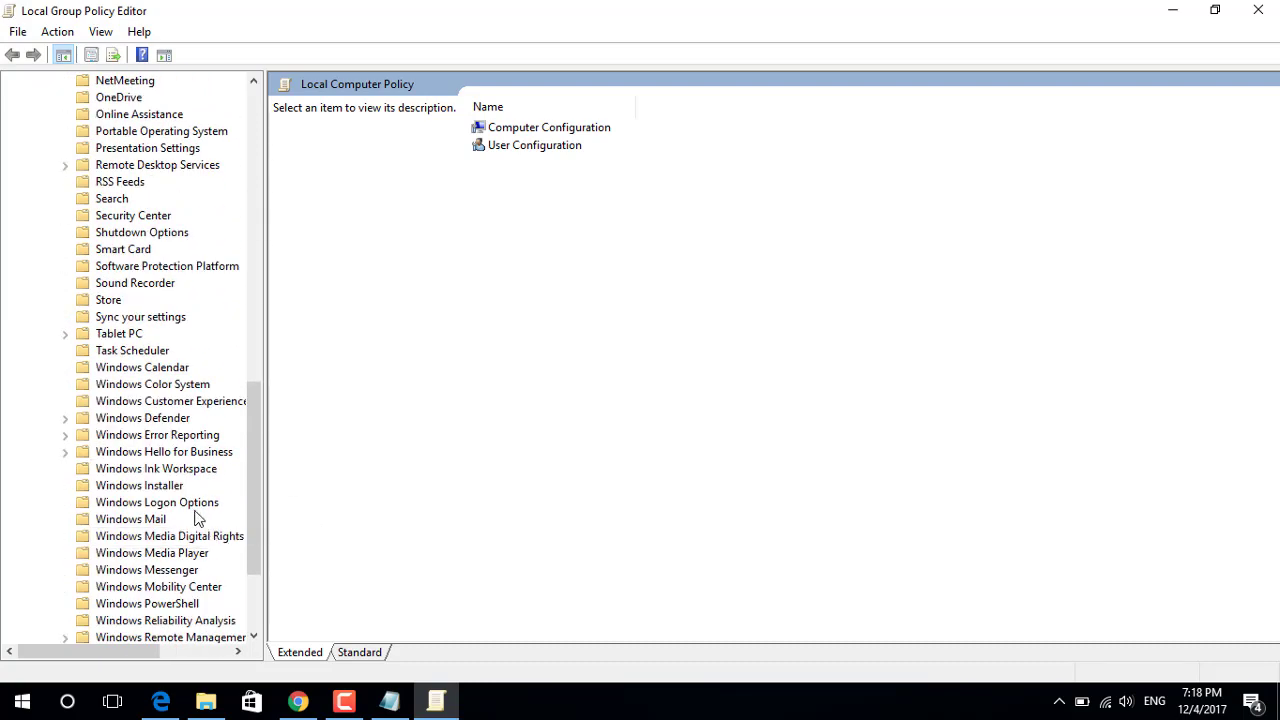
click(163, 419)
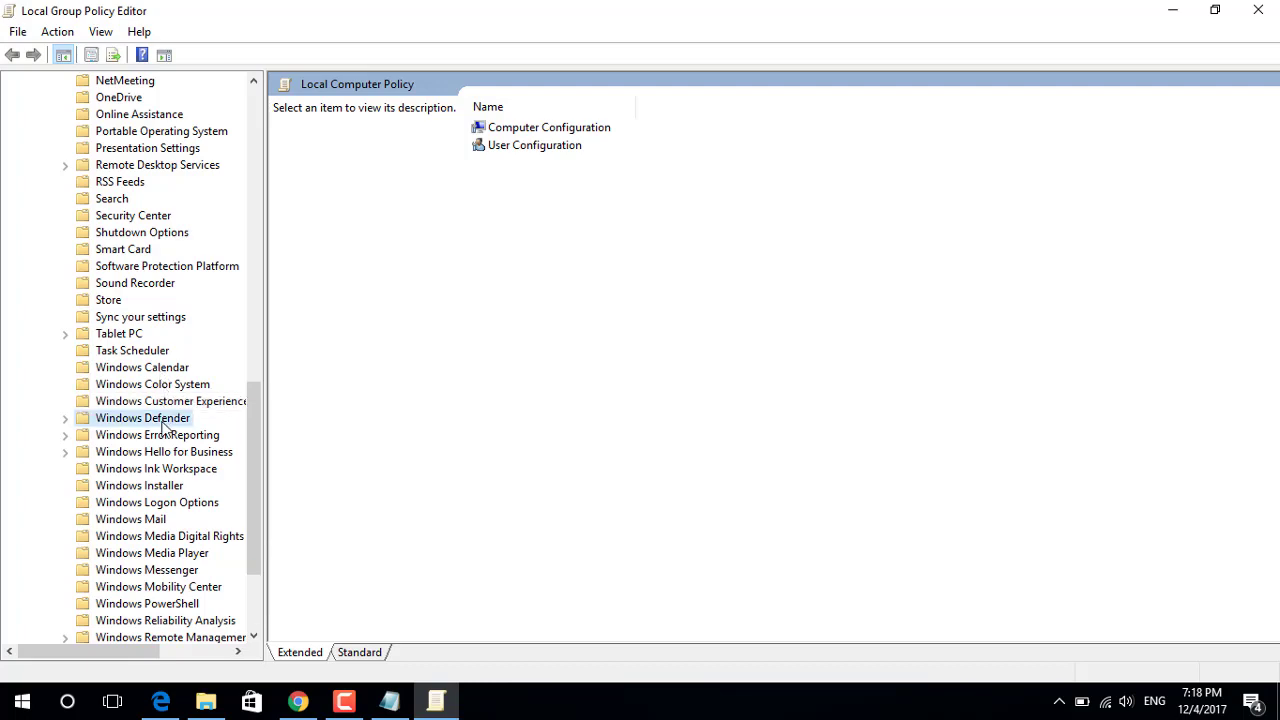
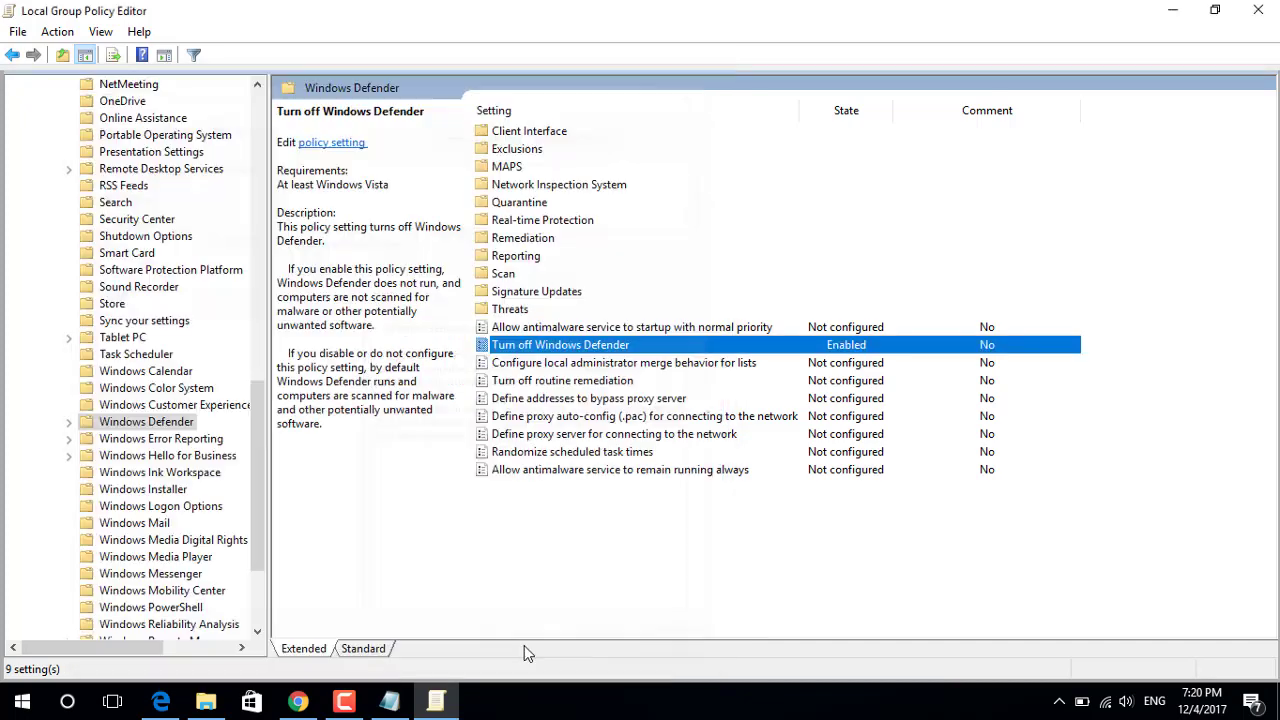
double_click(786, 348)
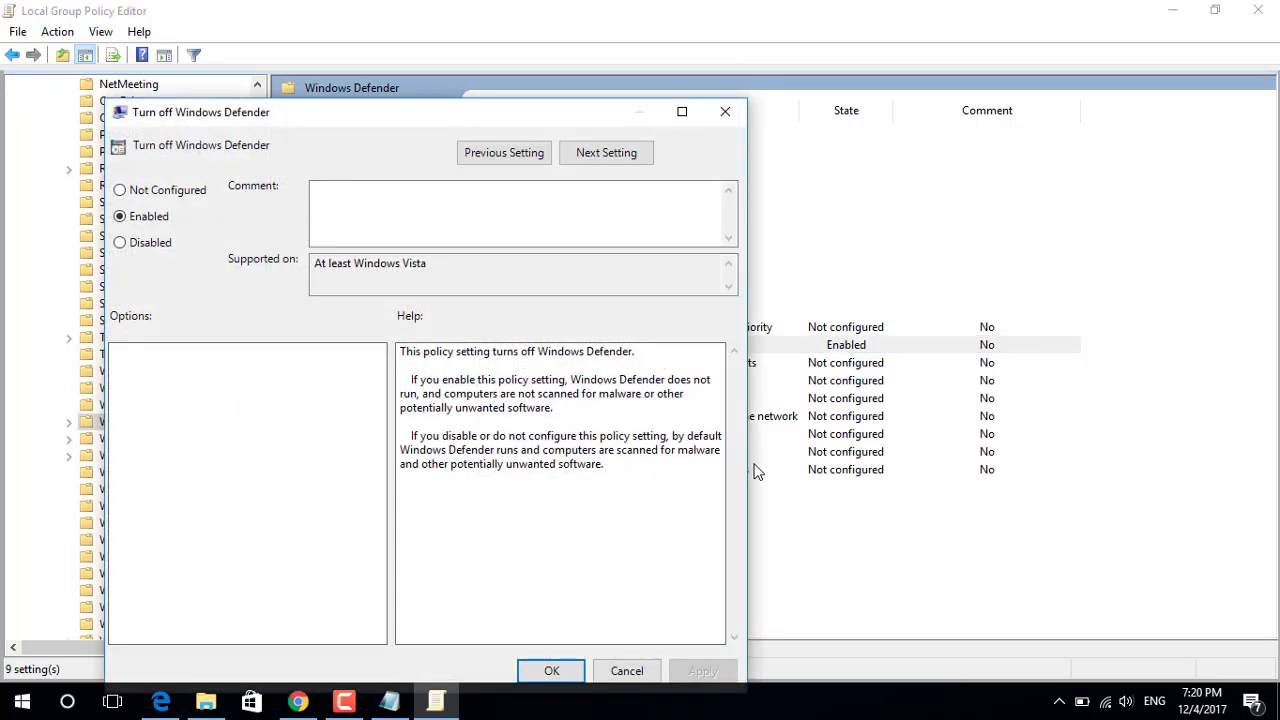
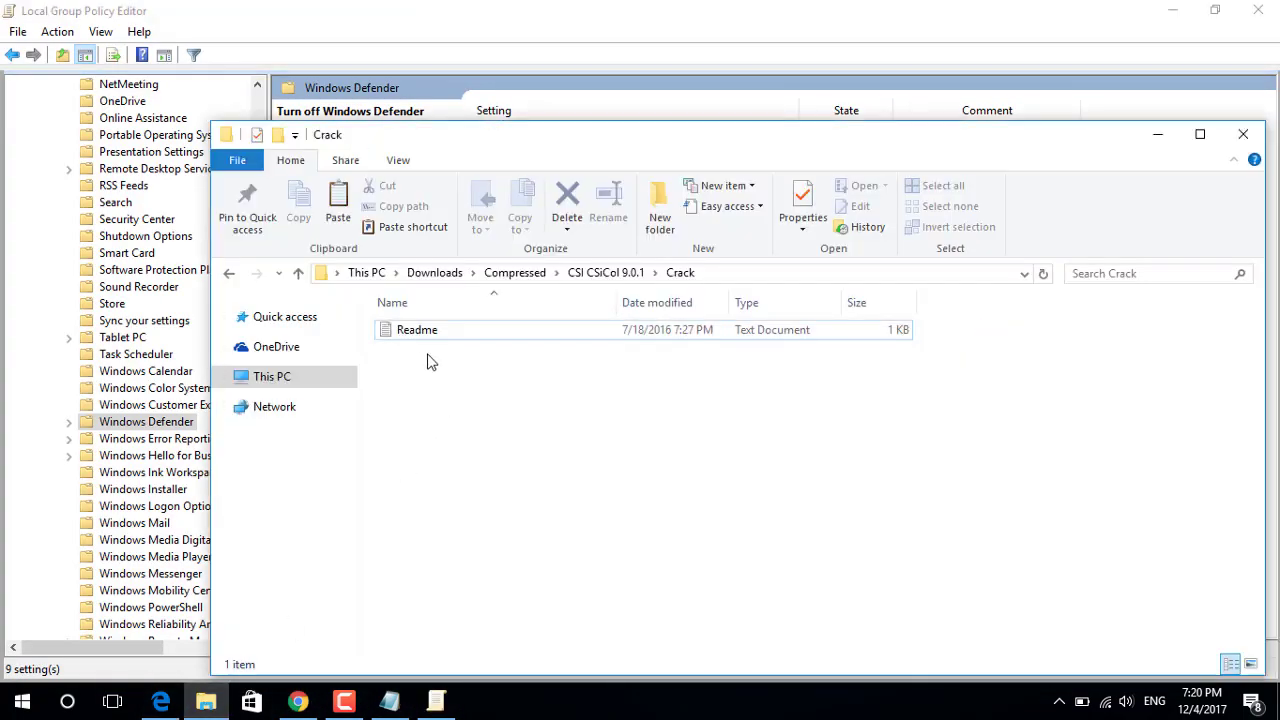
Return to the Compressed folder and extract the CSI_CSiCol_9.0.1_Downloadly.ir archive there again, entering the archive password.
click(229, 273)
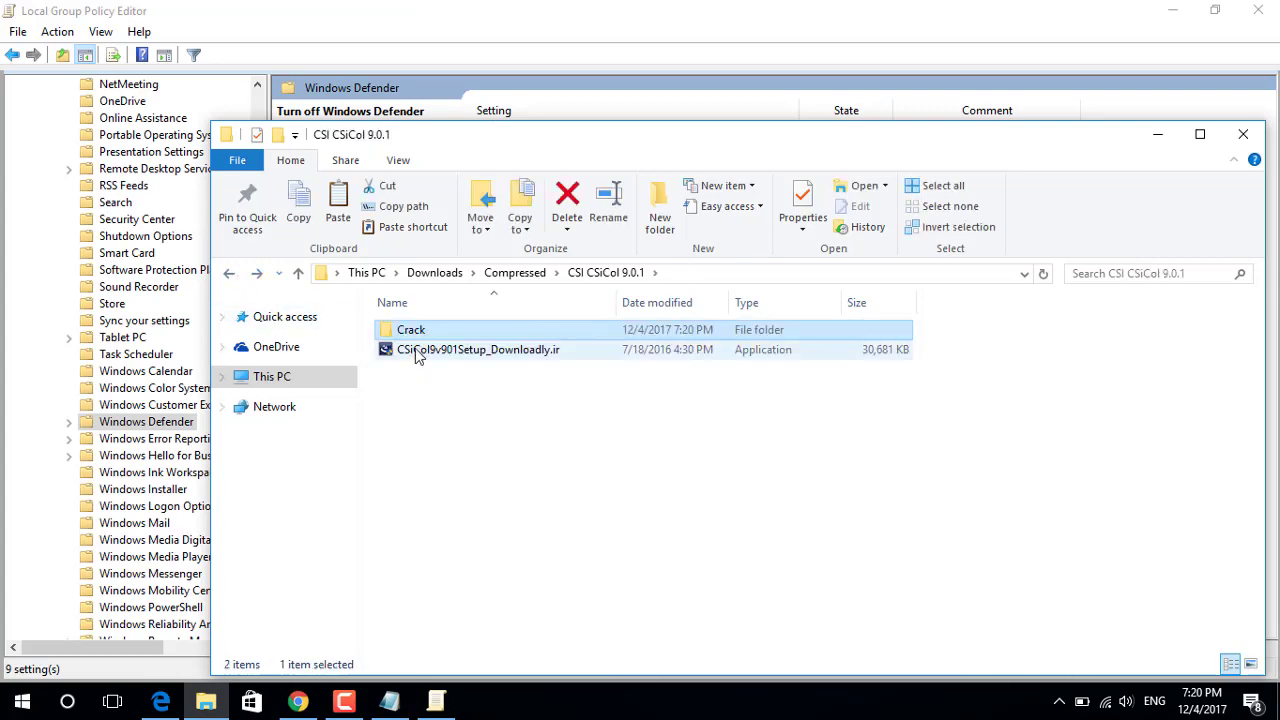
click(231, 275)
click(447, 390)
right_click(447, 390)
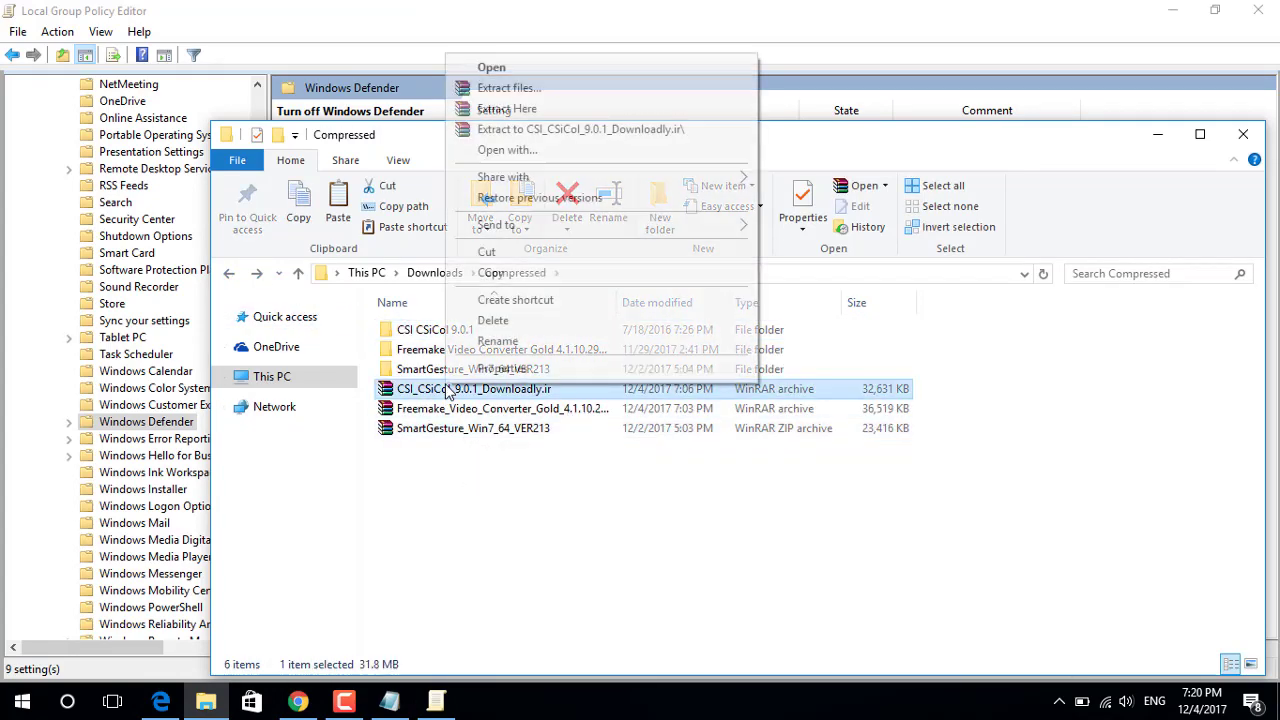
click(527, 106)
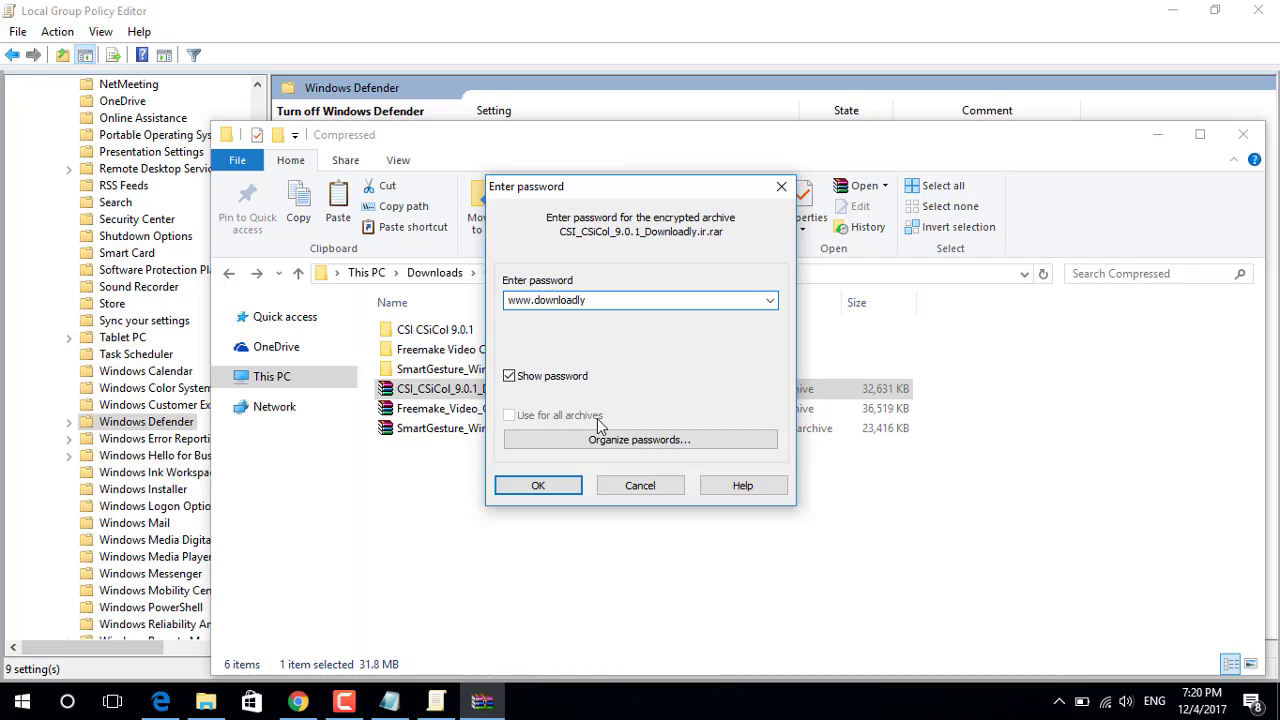
text(r)
click(540, 485)
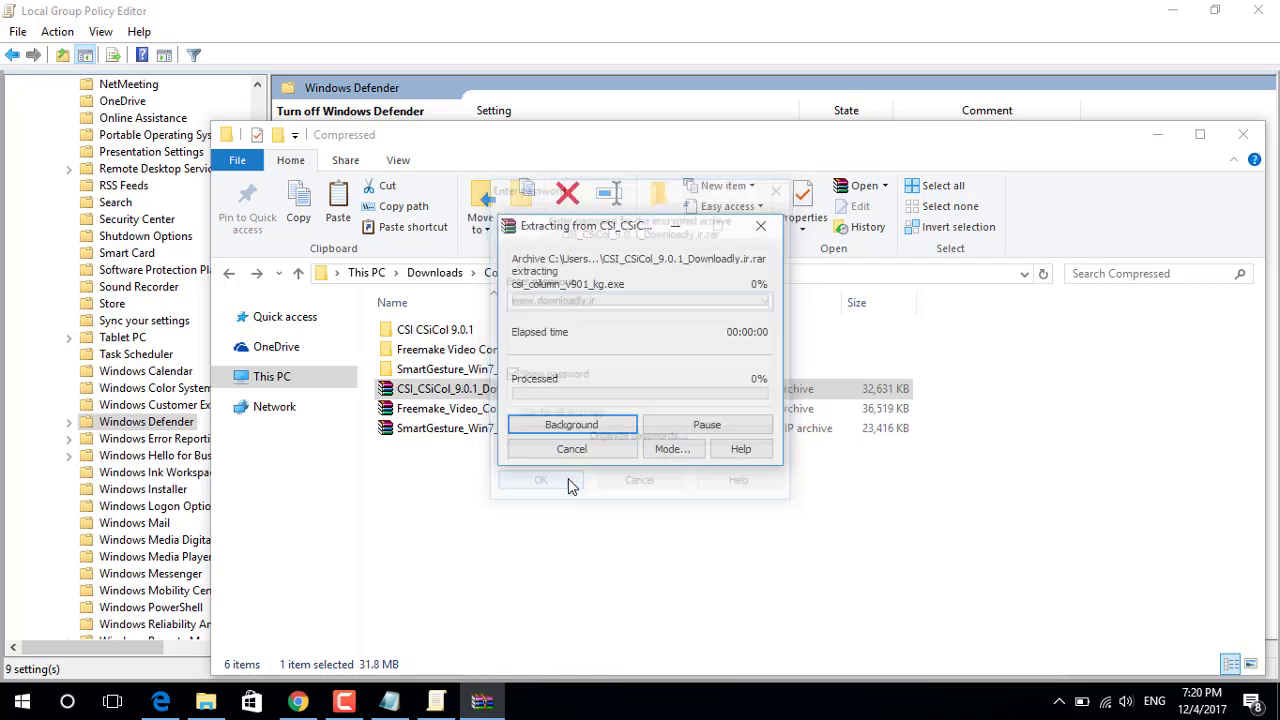
click(604, 465)
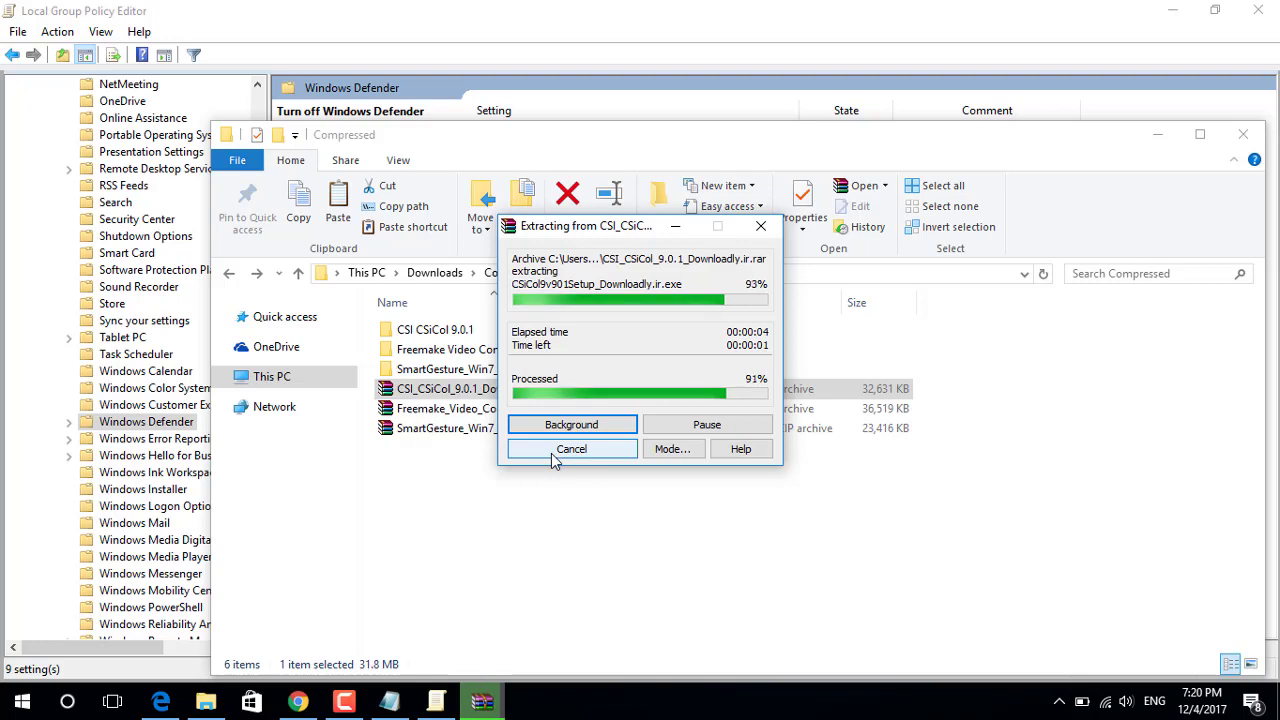
Run csi_column_v901_kg from the extracted Crack folder to create the lservrc license file, and close its console.
double_click(452, 332)
double_click(411, 331)
click(447, 330)
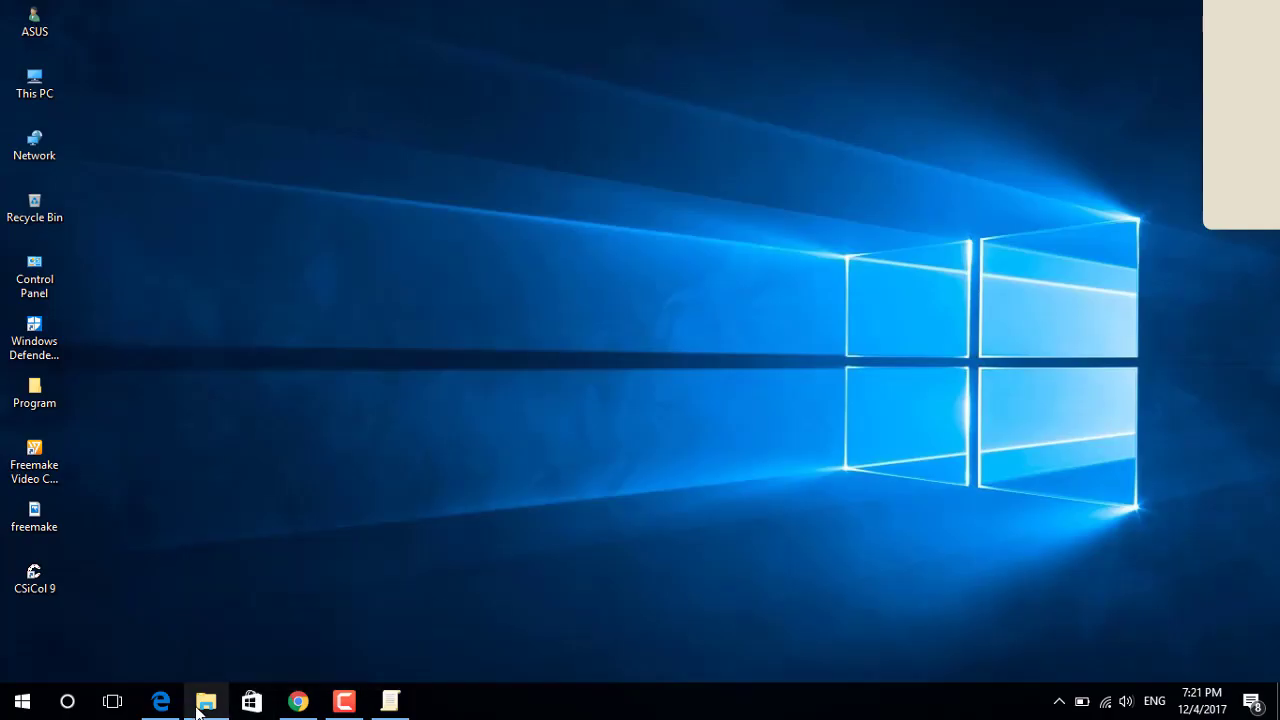
click(205, 702)
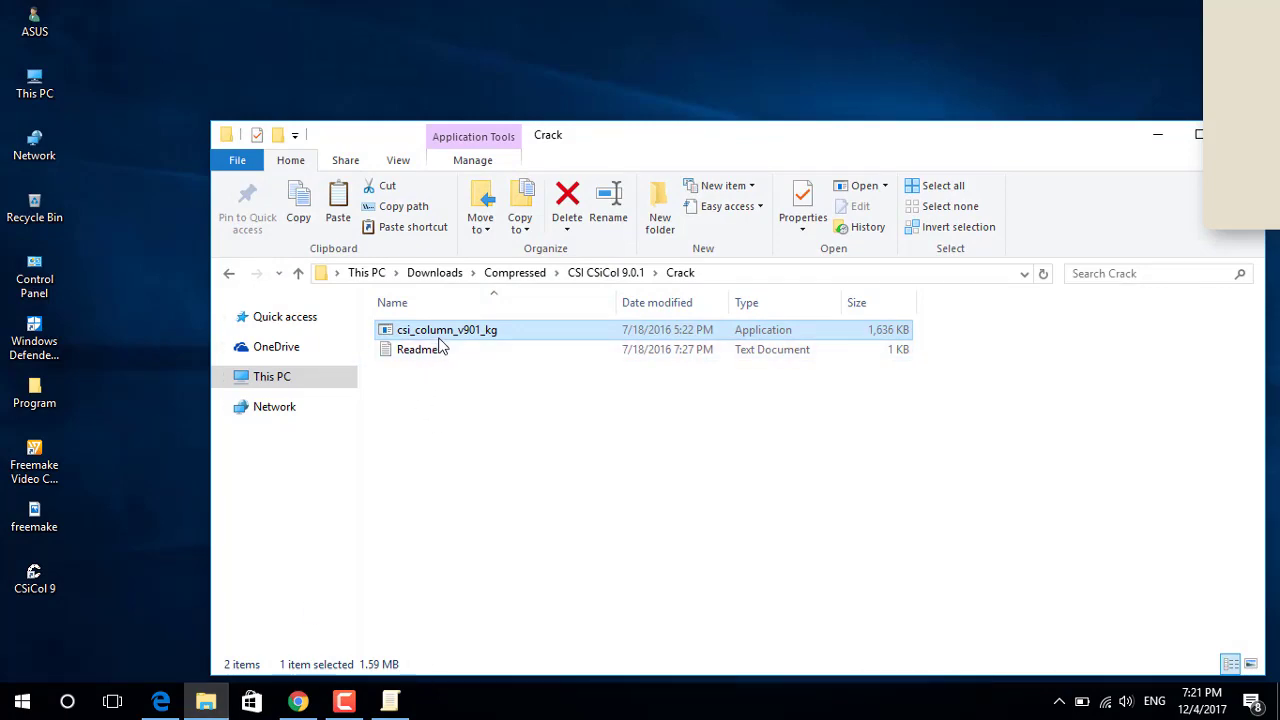
key(Return)
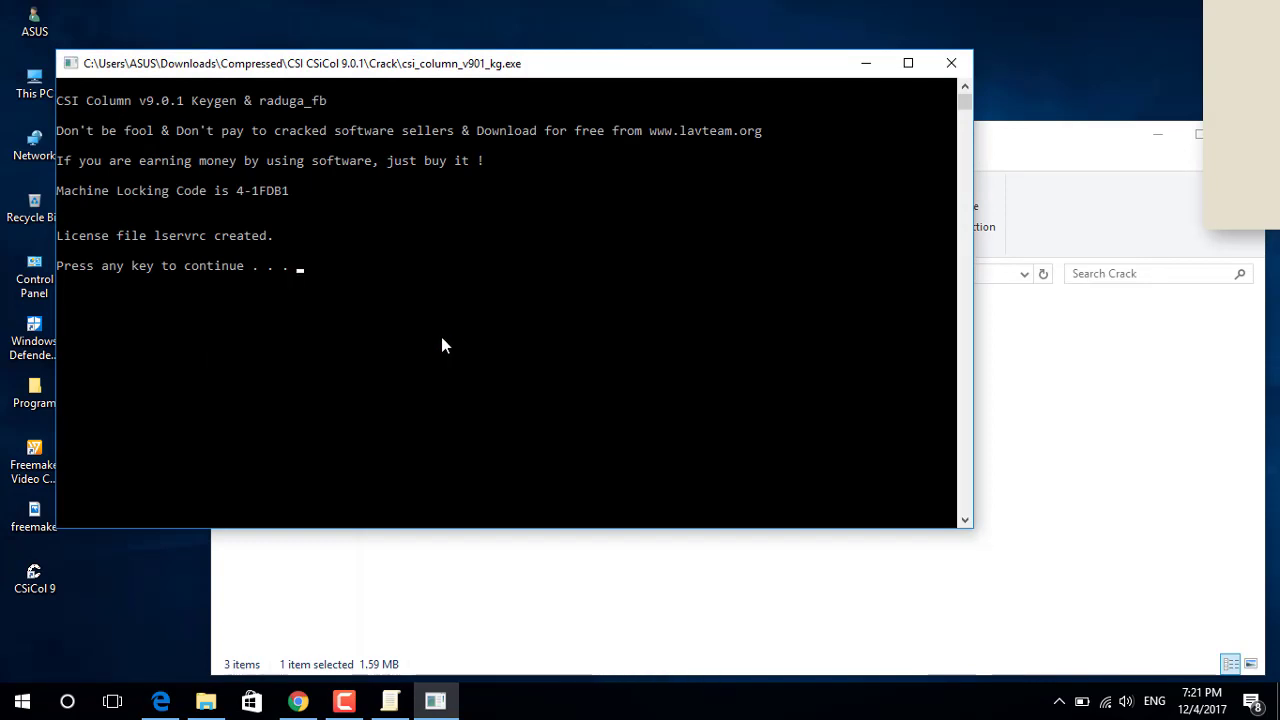
key(Return)
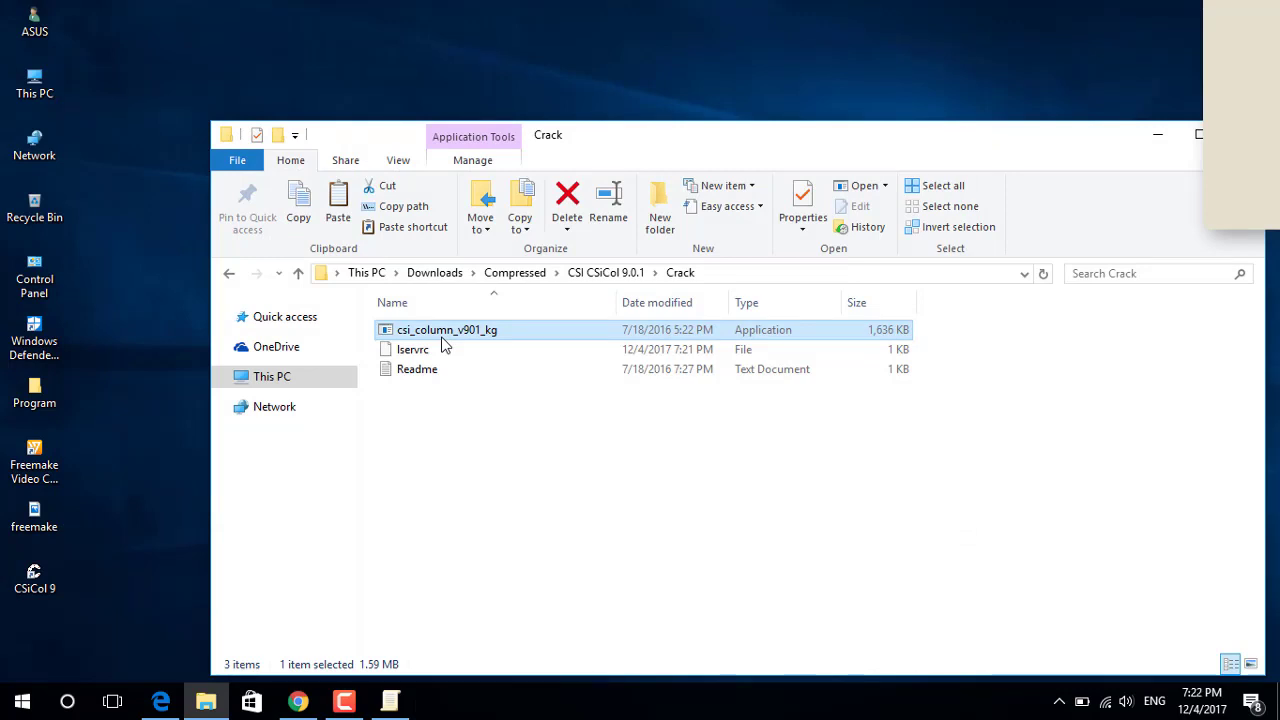
Reposition the Crack folder window, run csi_column_v901_kg again to regenerate lservrc, and return to the folder.
drag(516, 128, 468, 64)
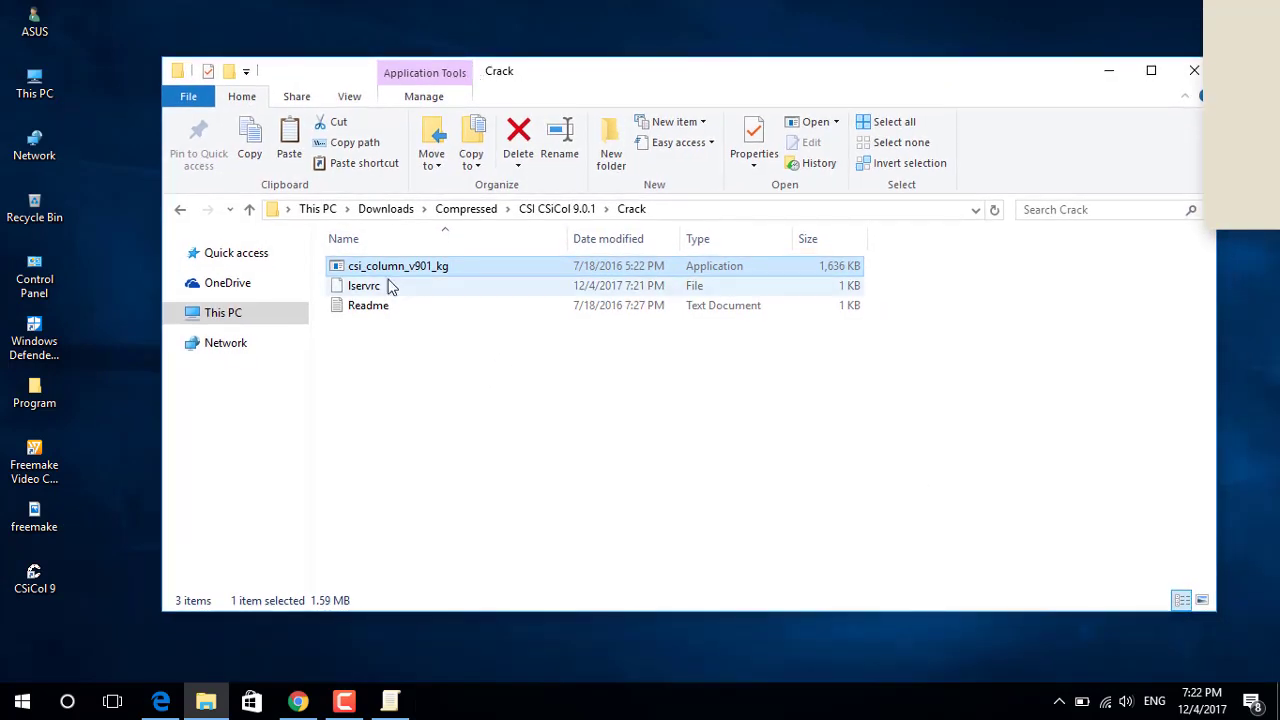
double_click(390, 270)
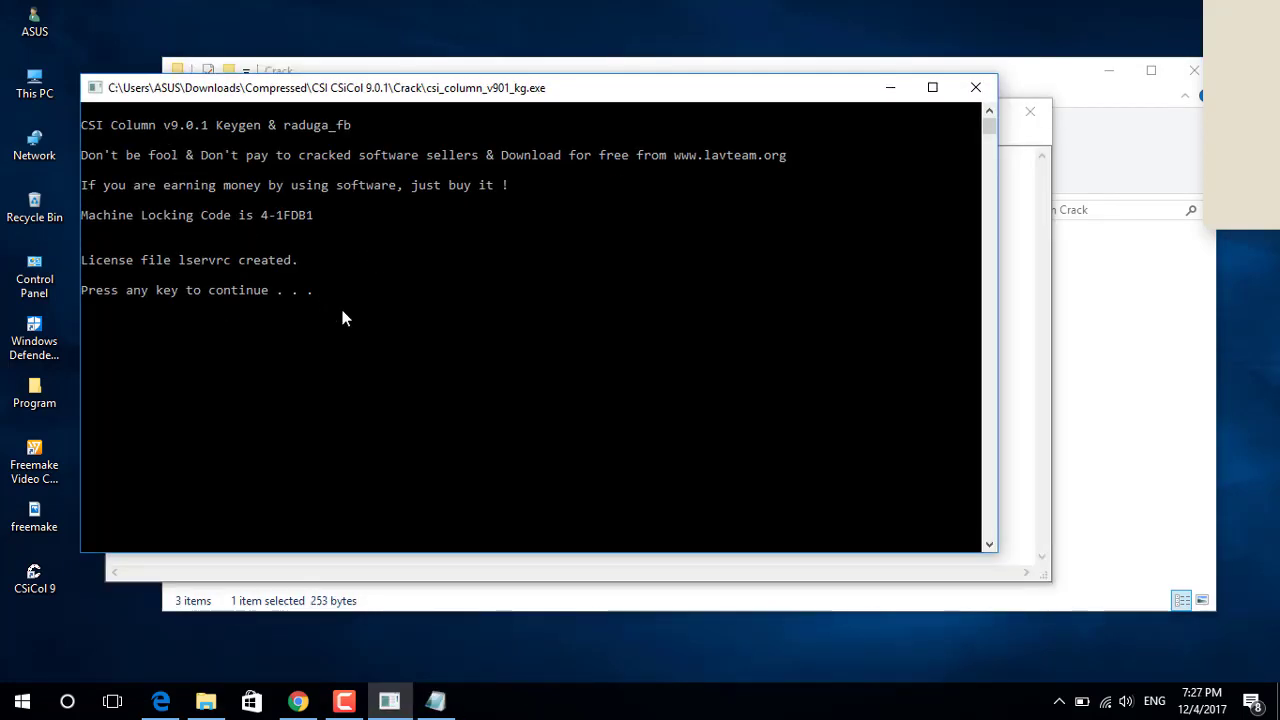
key(Return)
click(1122, 150)
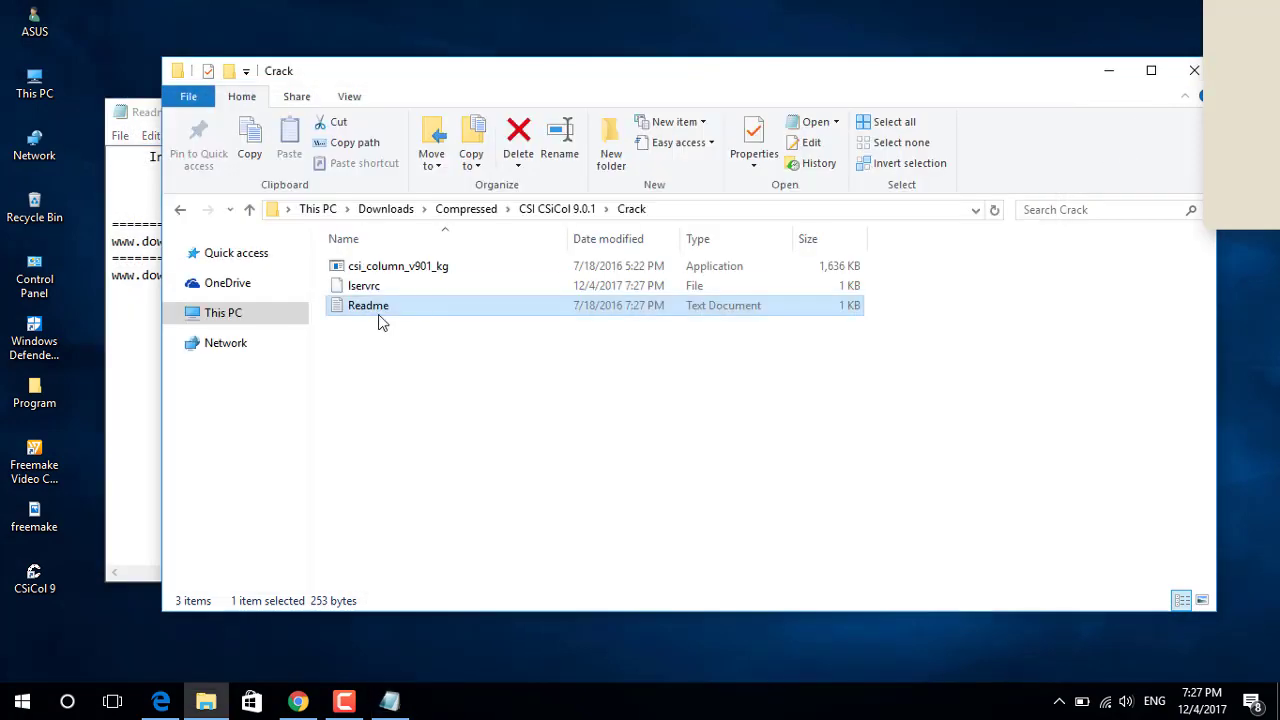
Copy lservrc from the Crack folder into the CSiCol 9 installation folder, replacing the existing file.
click(366, 286)
right_click(370, 286)
click(464, 505)
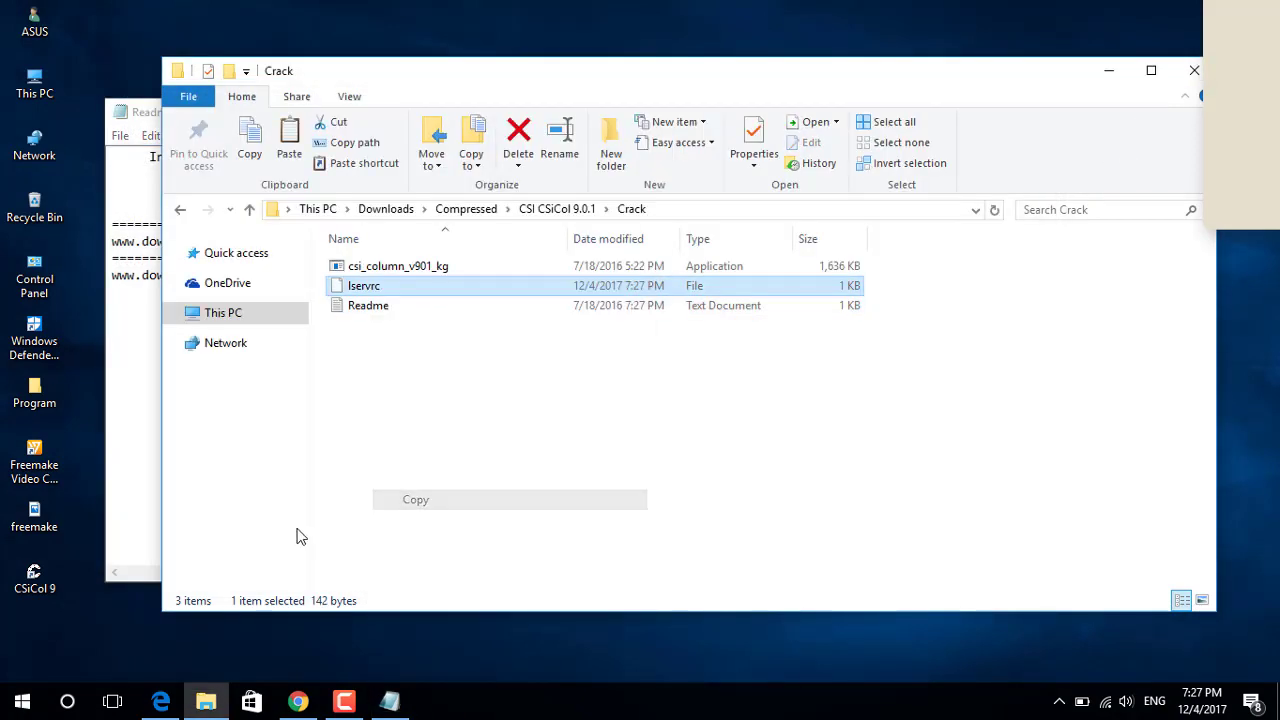
click(36, 588)
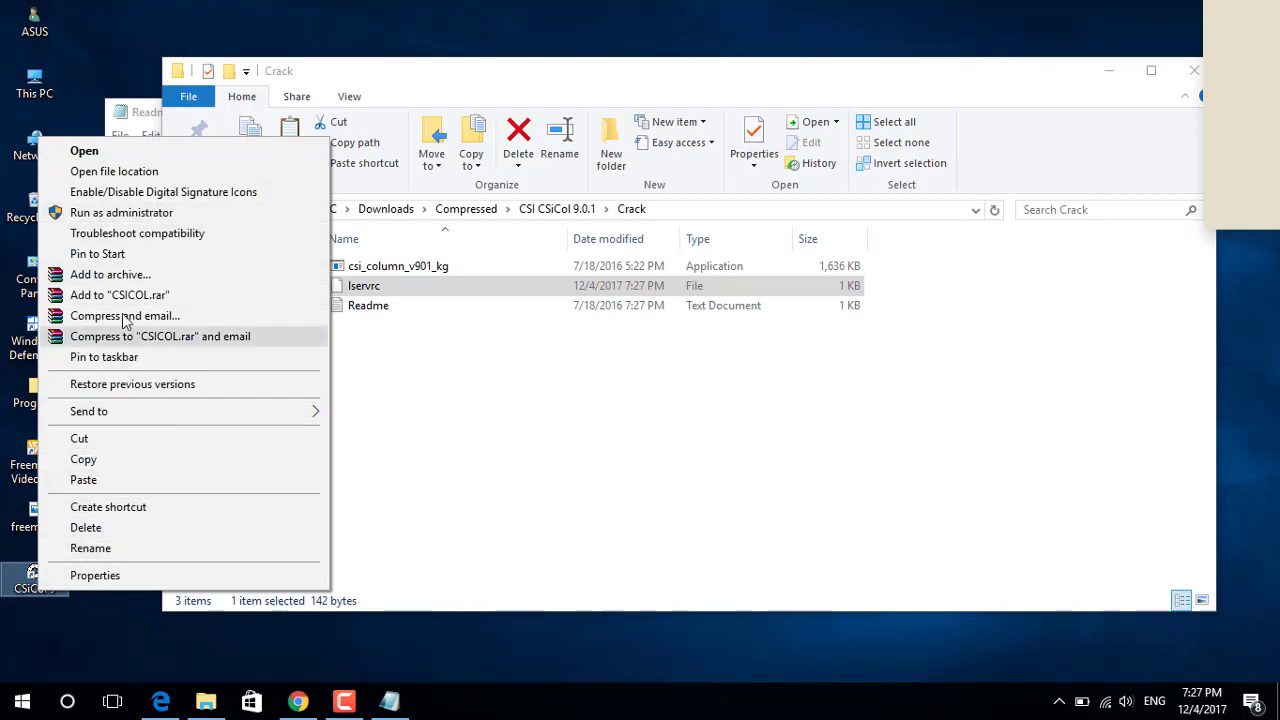
click(163, 173)
right_click(960, 405)
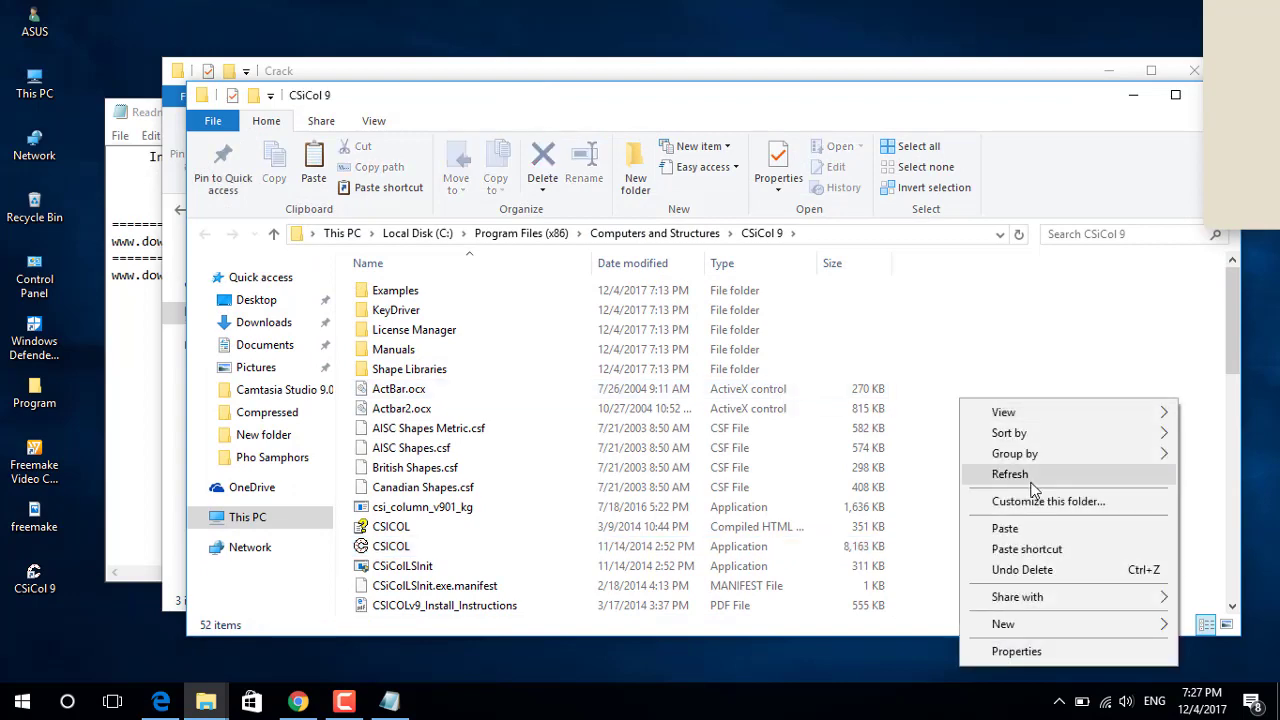
click(1048, 525)
click(592, 200)
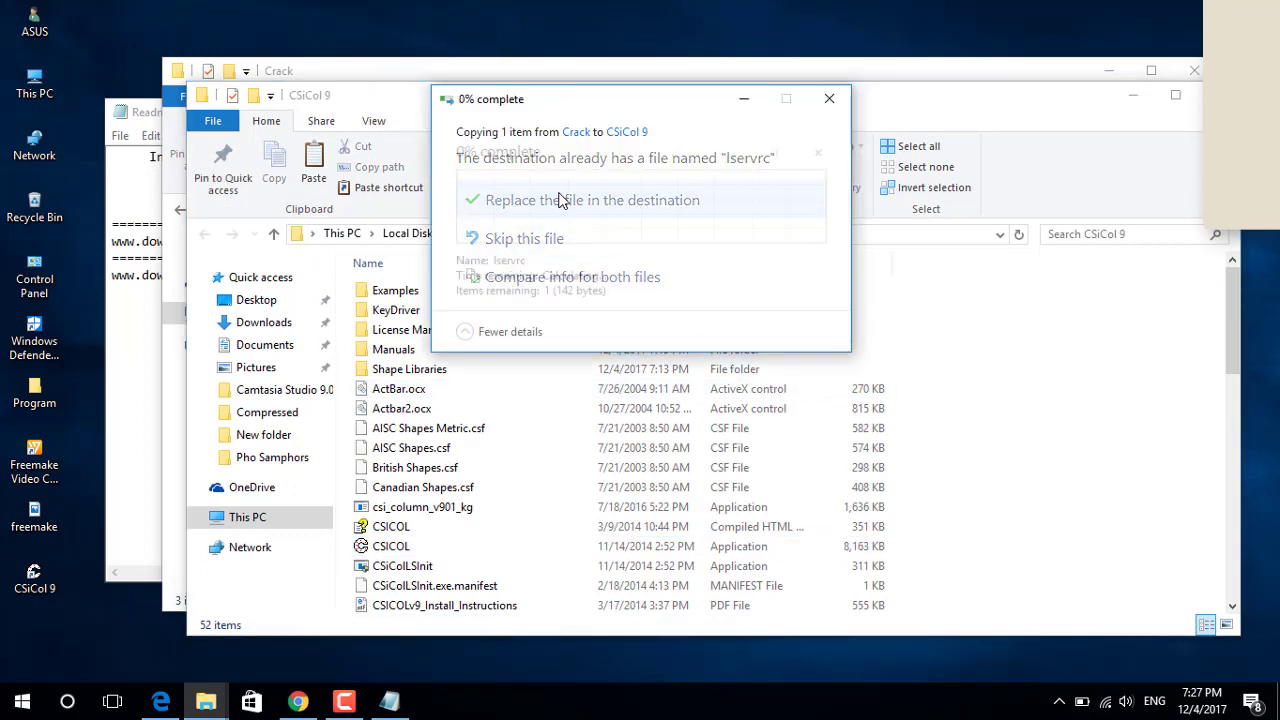
click(589, 225)
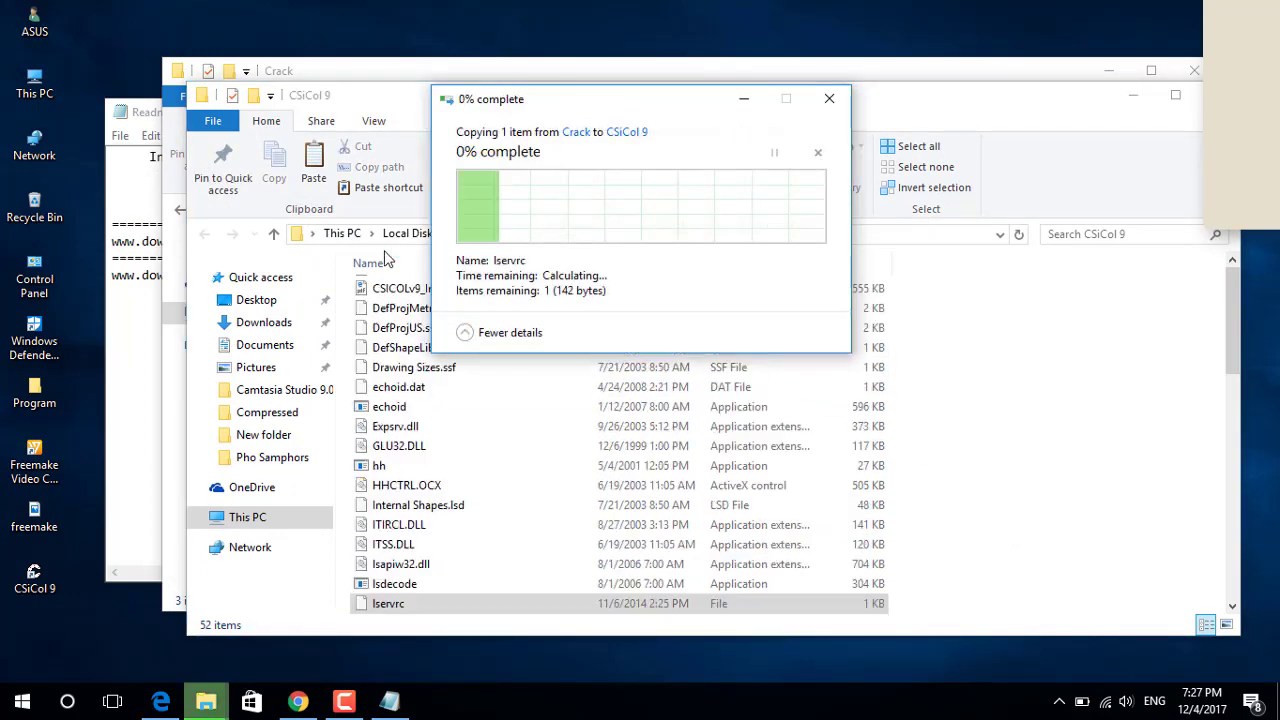
Close the CSiCol 9 folder, Crack folder and Readme windows, and refresh the desktop.
click(1198, 95)
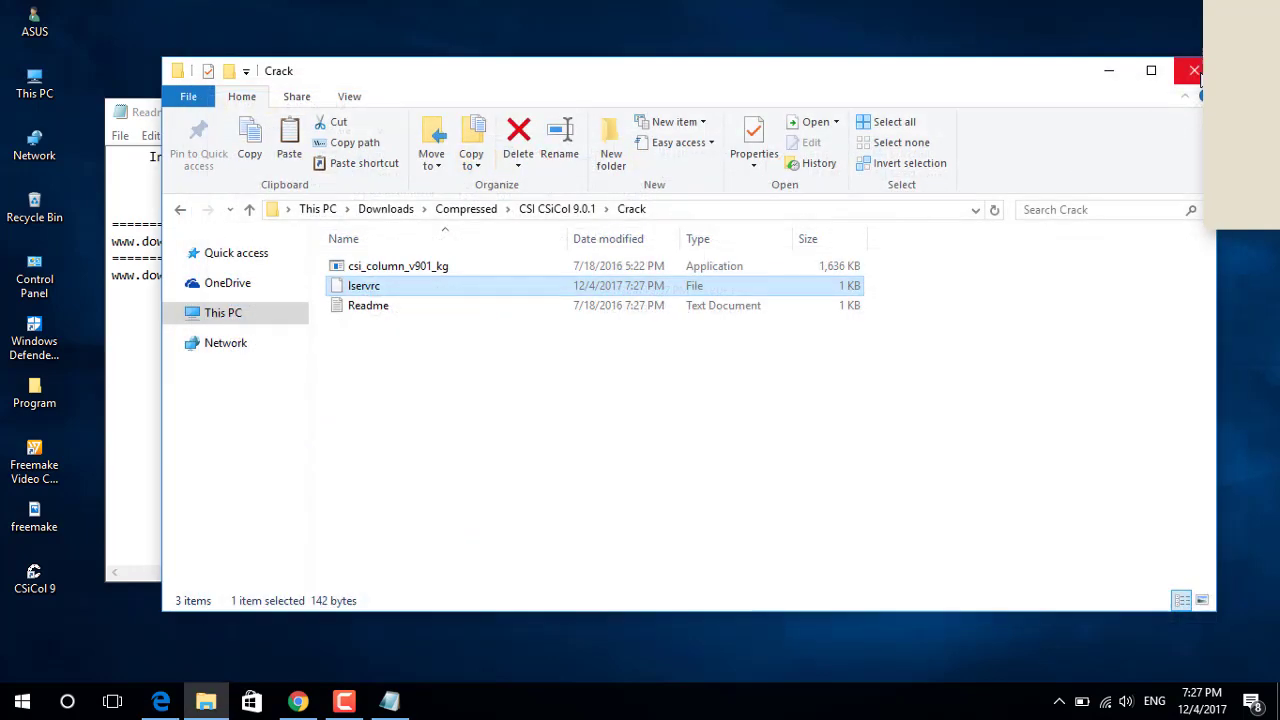
click(1190, 70)
click(1025, 113)
right_click(756, 117)
click(830, 170)
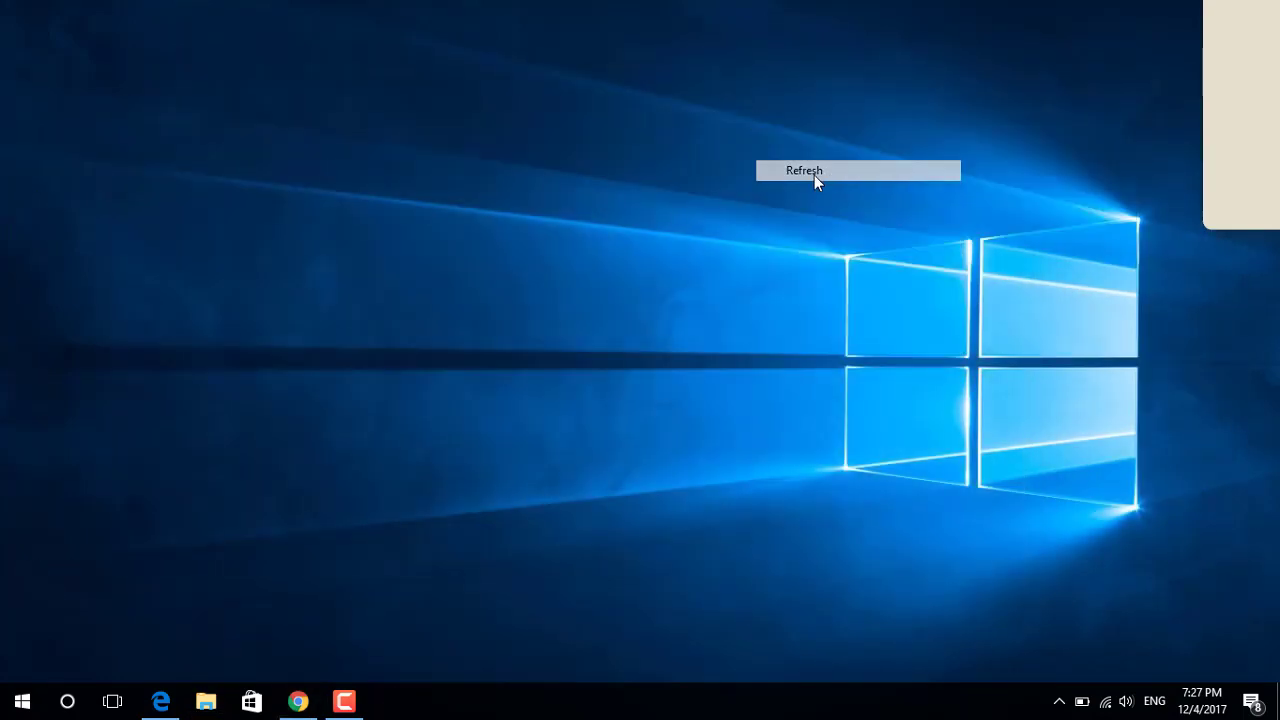
Launch CSiCol 9 from its desktop shortcut and cancel the Quick Design Wizard.
click(36, 589)
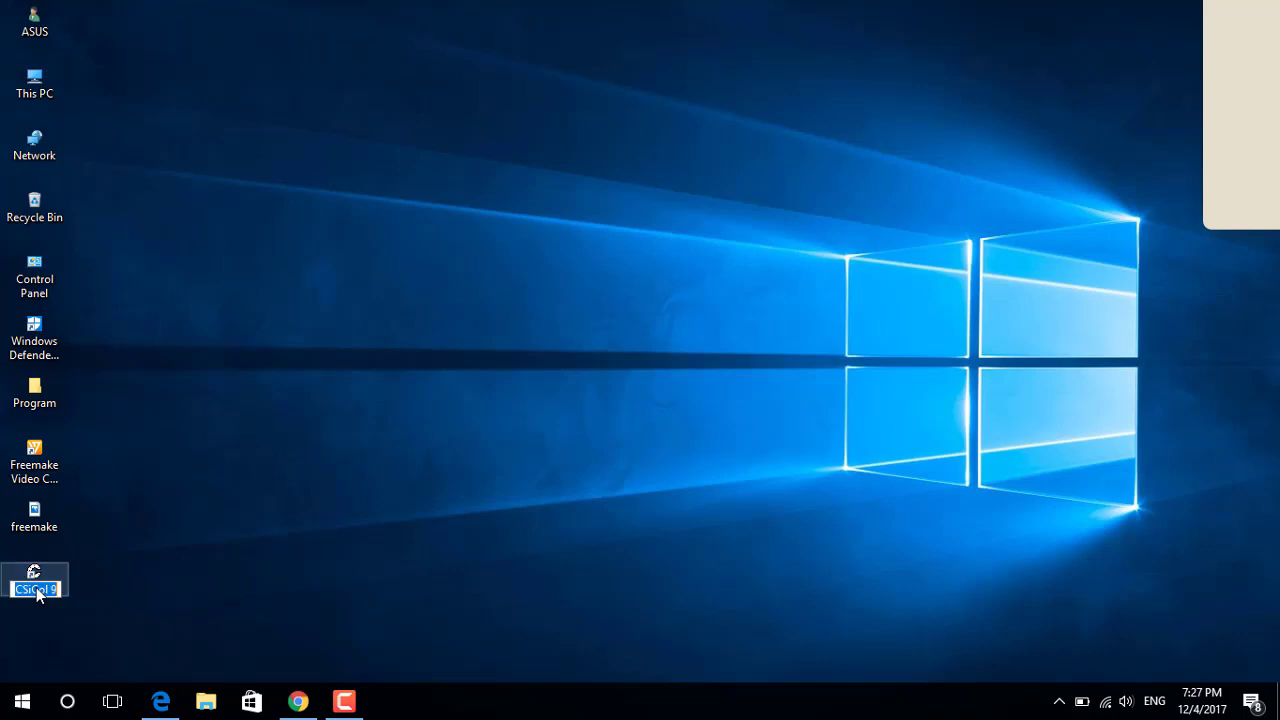
key(Escape)
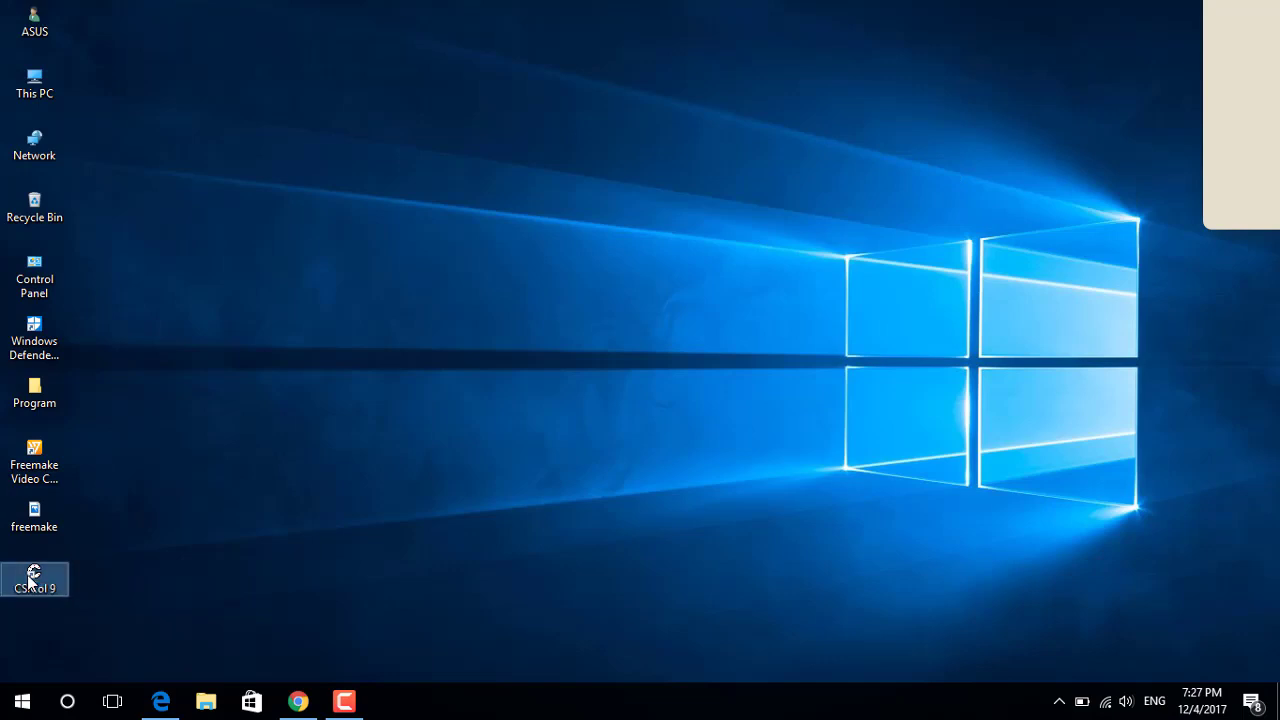
double_click(31, 580)
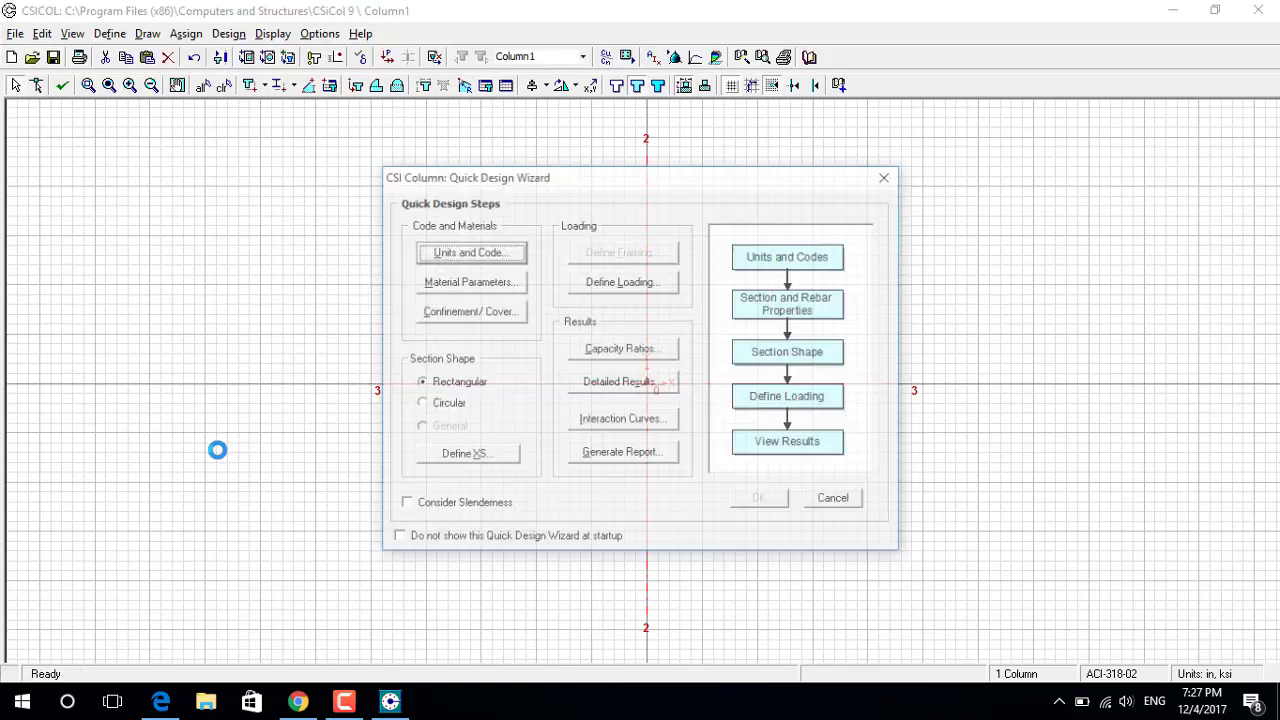
click(858, 502)
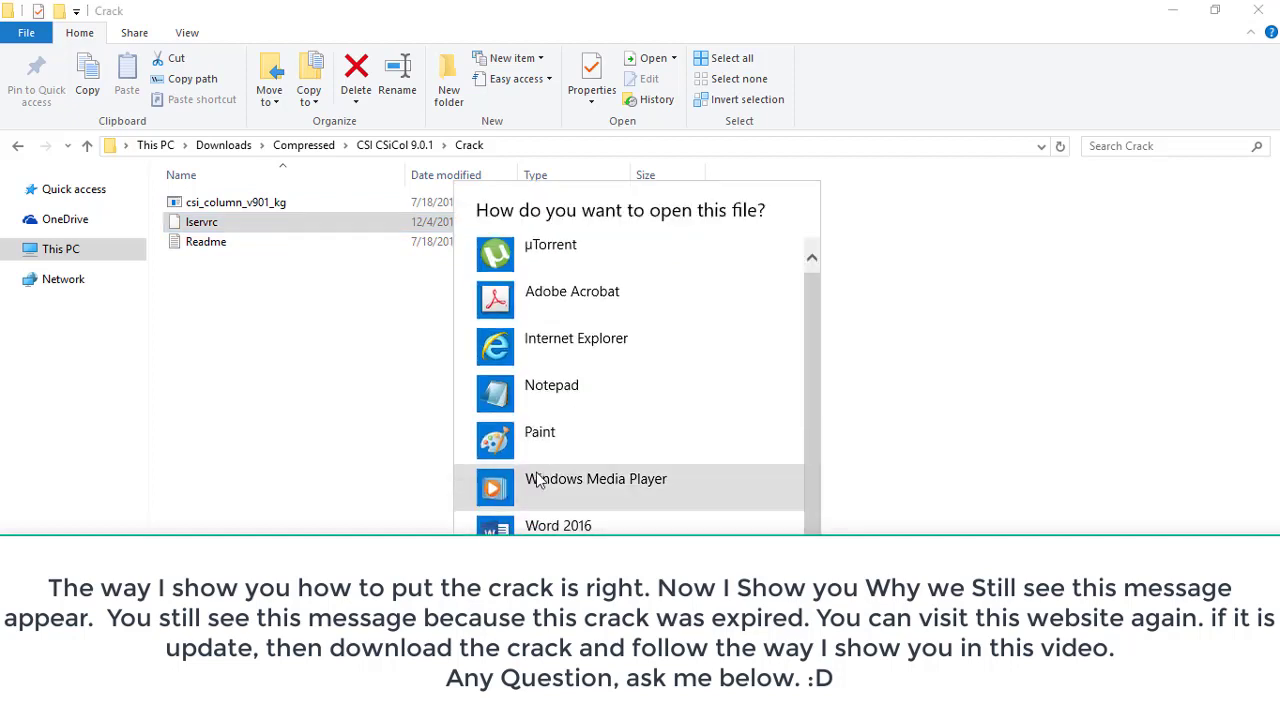
Open the lservrc file from the Crack folder in Notepad and maximize it to read the license's expiry date.
click(486, 432)
click(540, 392)
key(Return)
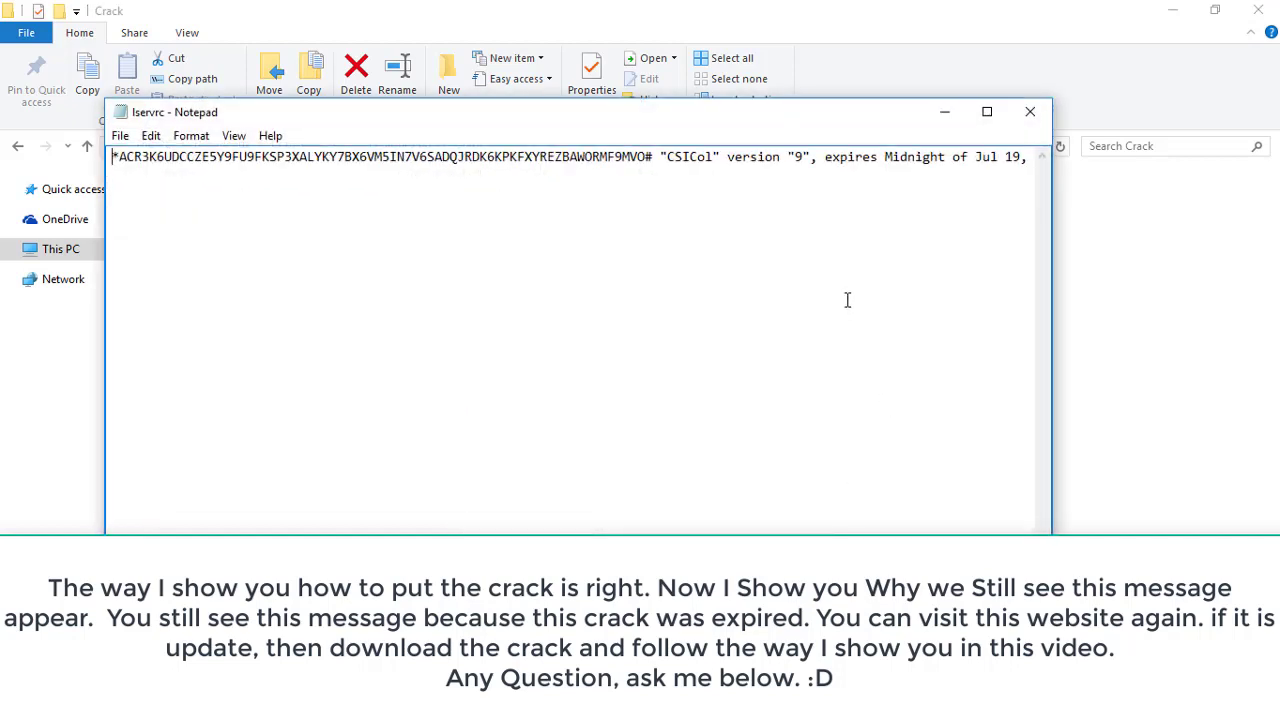
click(987, 111)
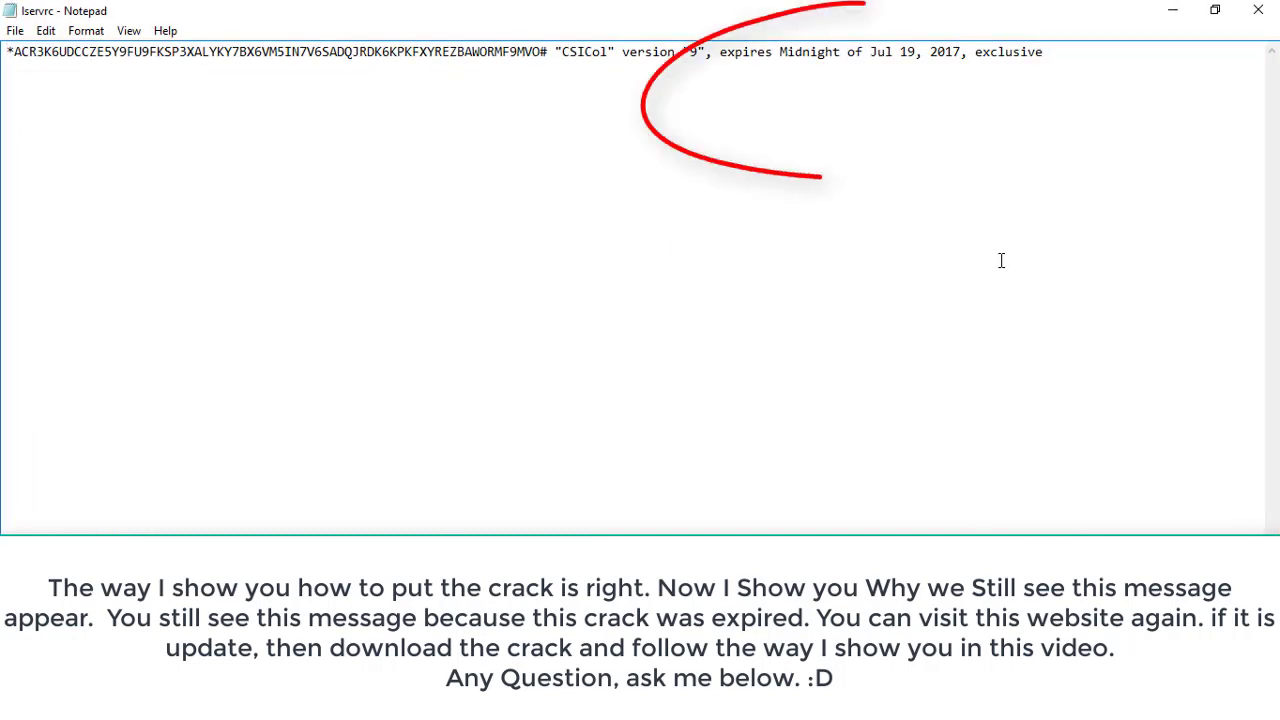